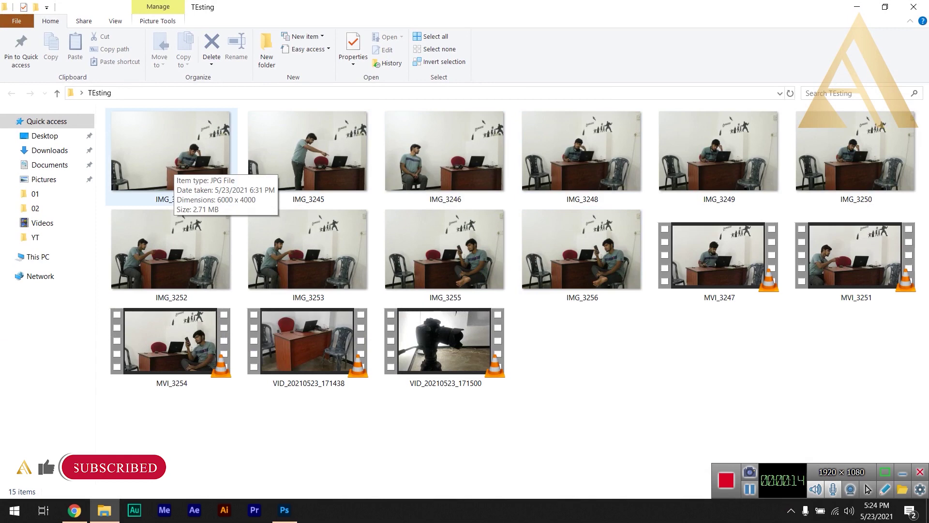
- Delete the photos IMG_3244 through IMG_3248 from the TEsting folder
left_click(169, 164)
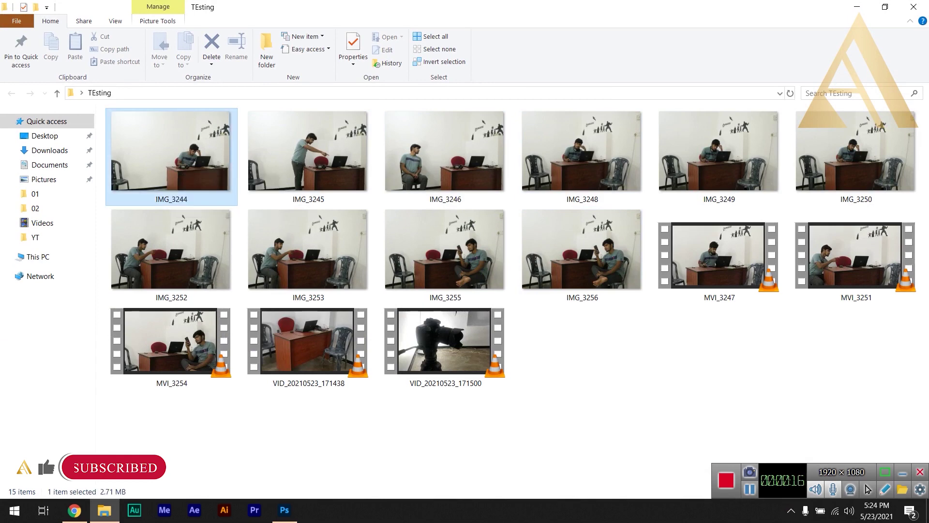
left_click(581, 155, "shift")
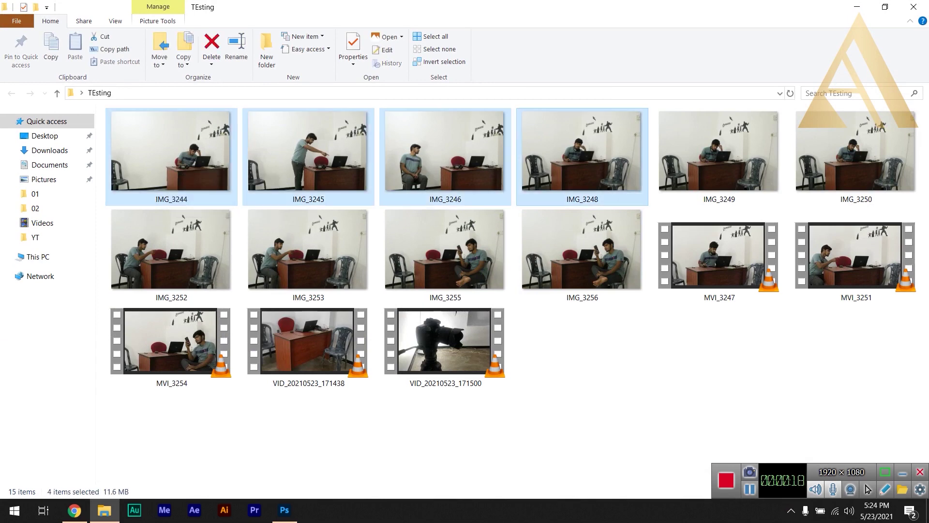
key("Delete")
- Compare IMG_3249 with IMG_3250 in the photo viewer and delete IMG_3249
double_click(171, 154)
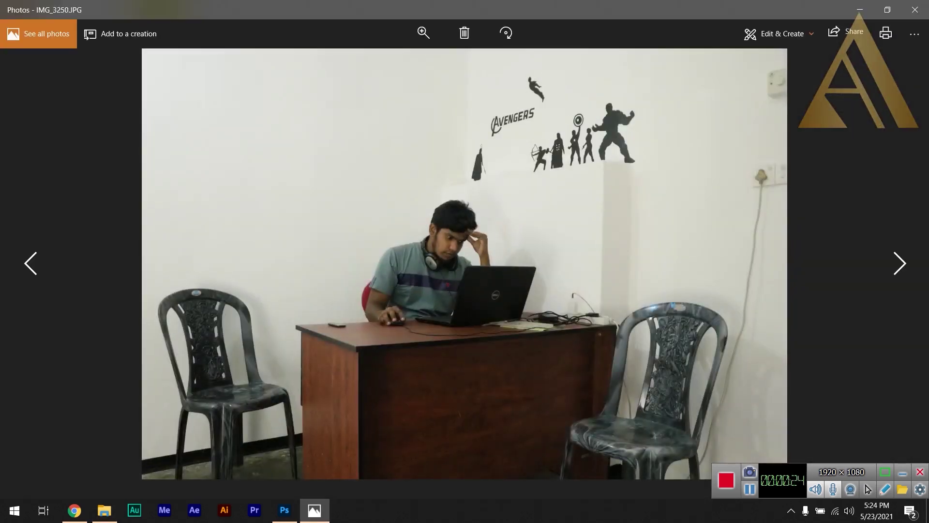
key("Left")
key("alt+F4")
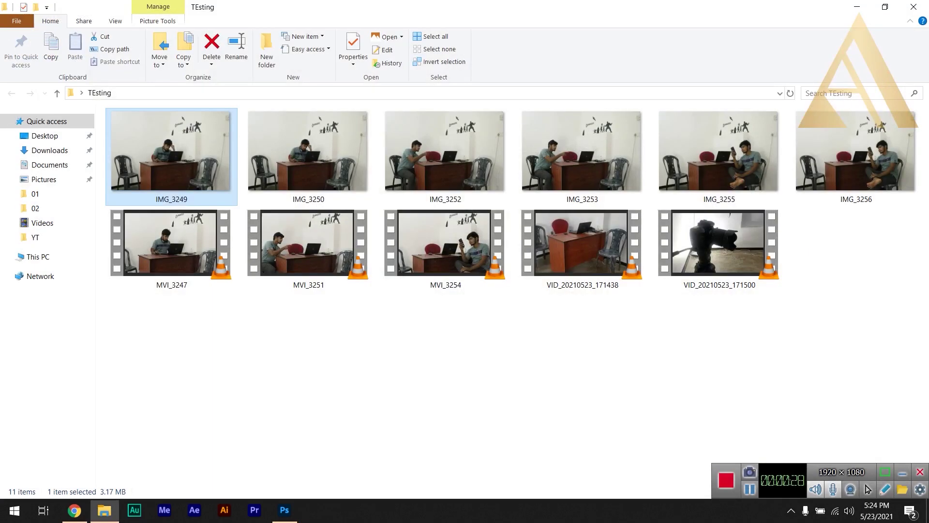
key("Delete")
- Compare IMG_3252 with IMG_3253 in the photo viewer and delete IMG_3253
key("Right")
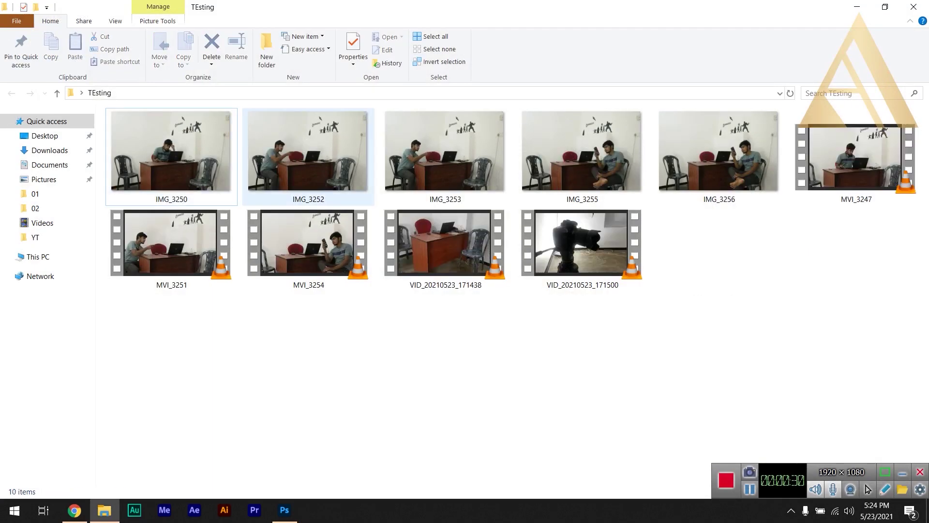
key("Return")
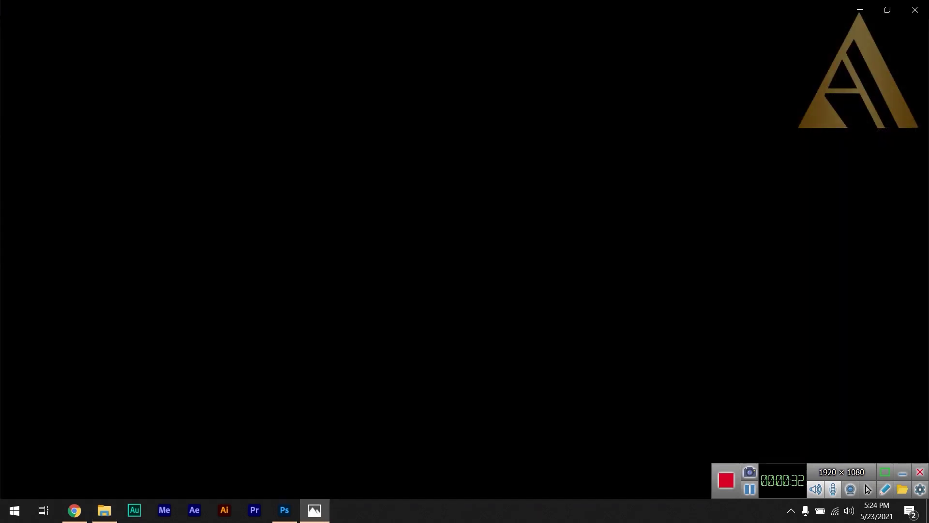
key("Right")
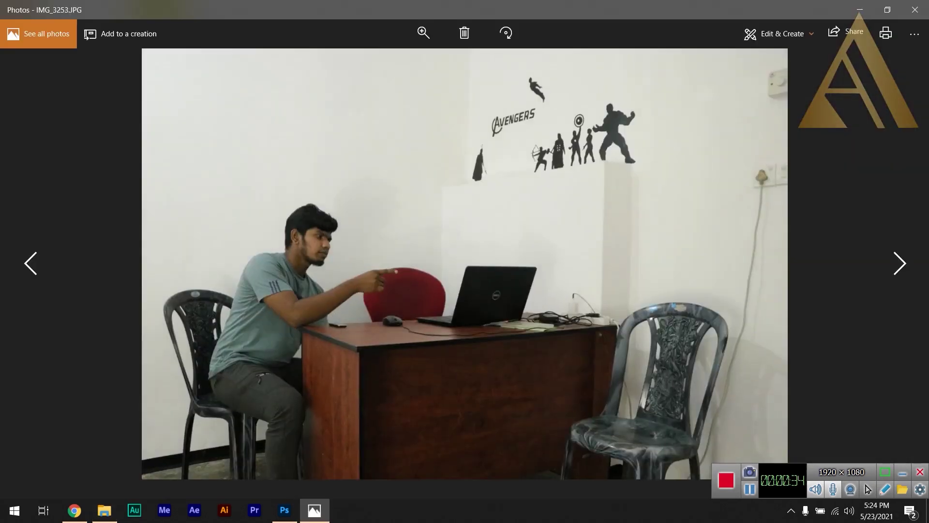
key("Left")
key("alt+F4")
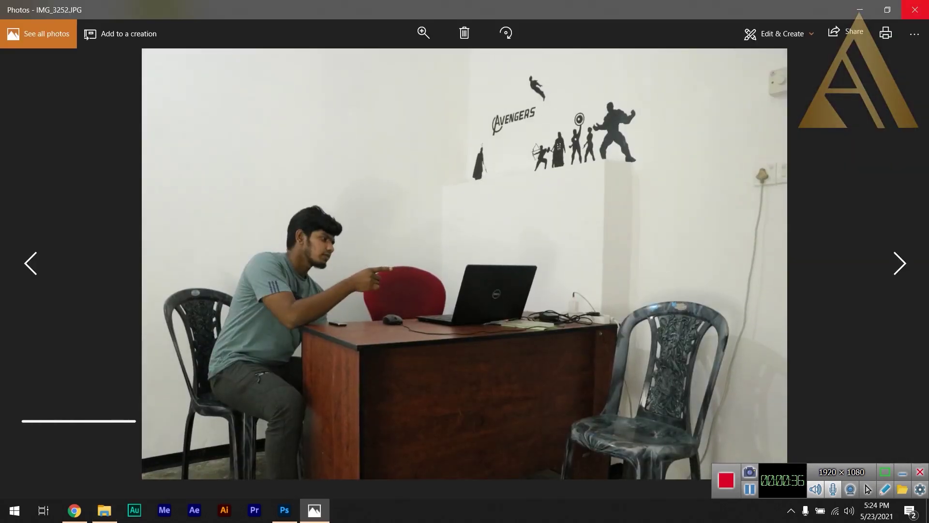
key("Right")
key("Delete")
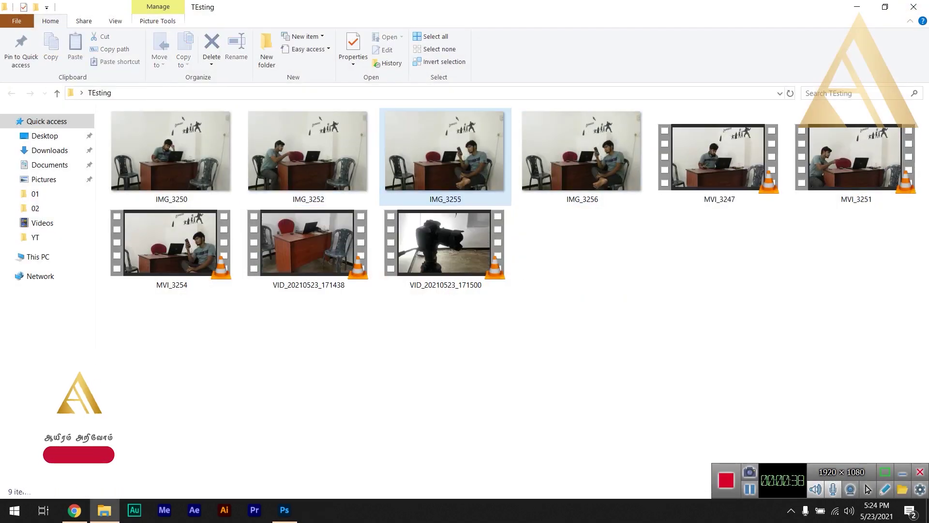
- Compare IMG_3255 with IMG_3256 in the photo viewer and delete IMG_3256
key("Return")
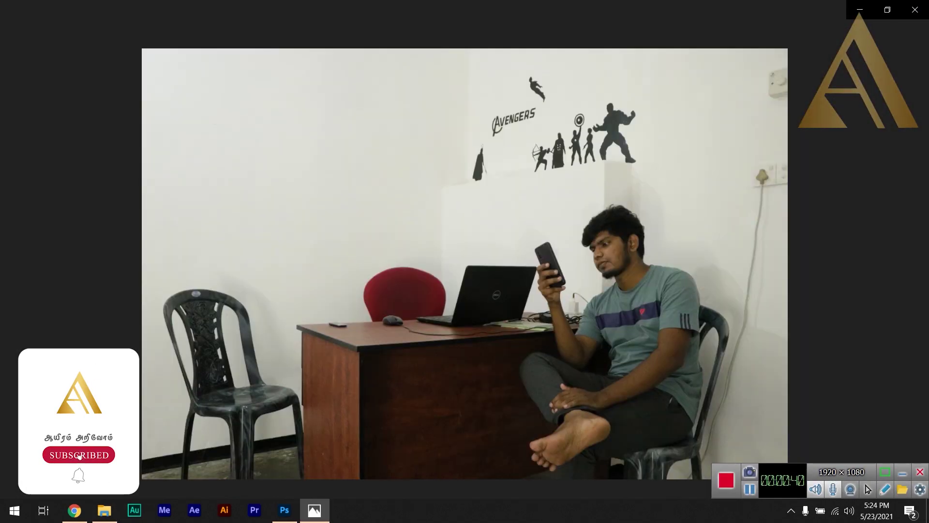
key("Right")
key("alt+F4")
left_click(582, 157)
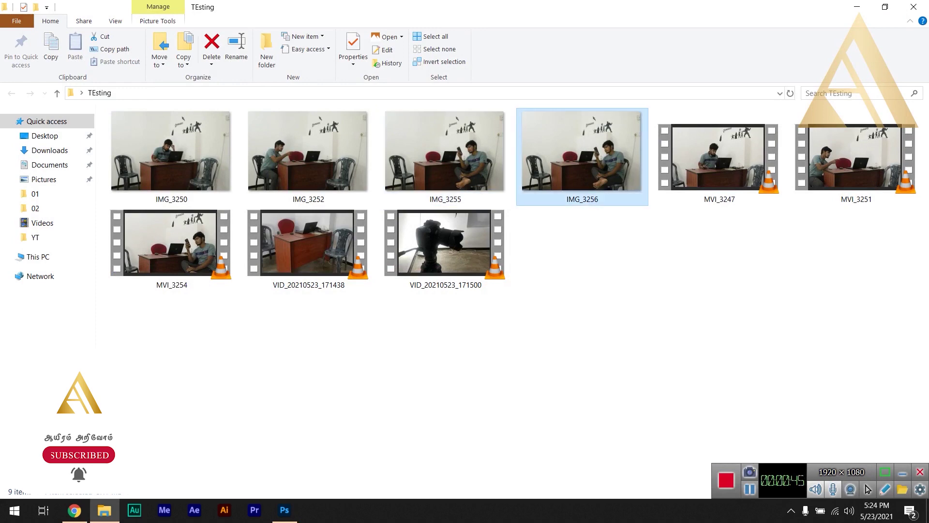
key("Delete")
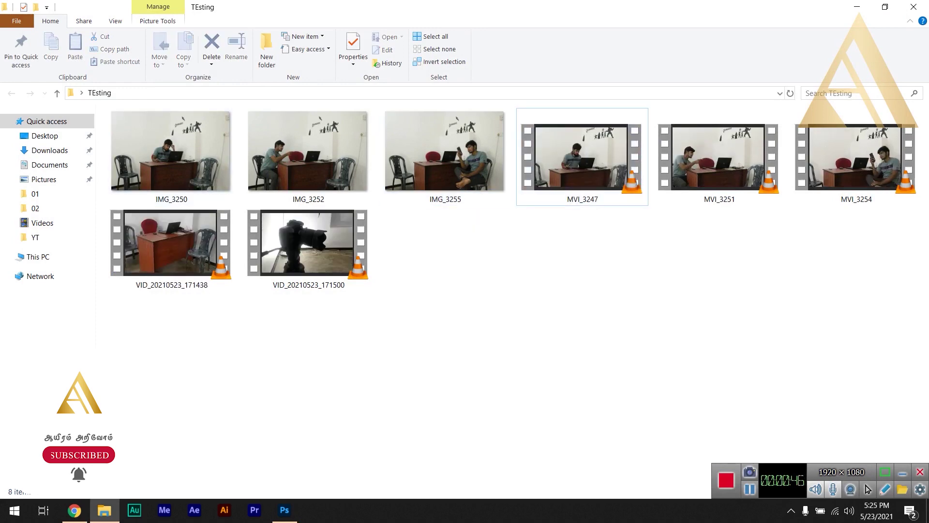
- Select the three remaining photos, IMG_3250, IMG_3252 and IMG_3255, and open them together in Photoshop's Camera Raw
left_click_drag(510, 143, 104, 155)
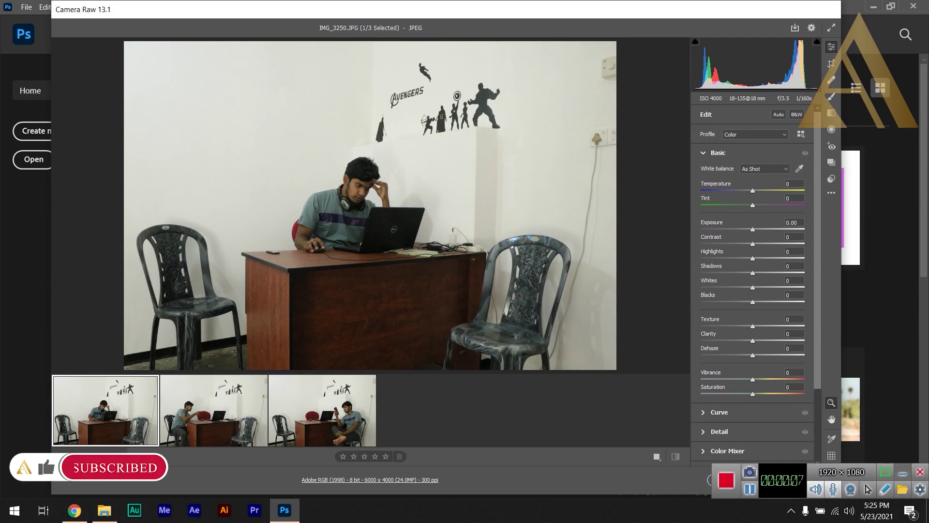
left_click(903, 473)
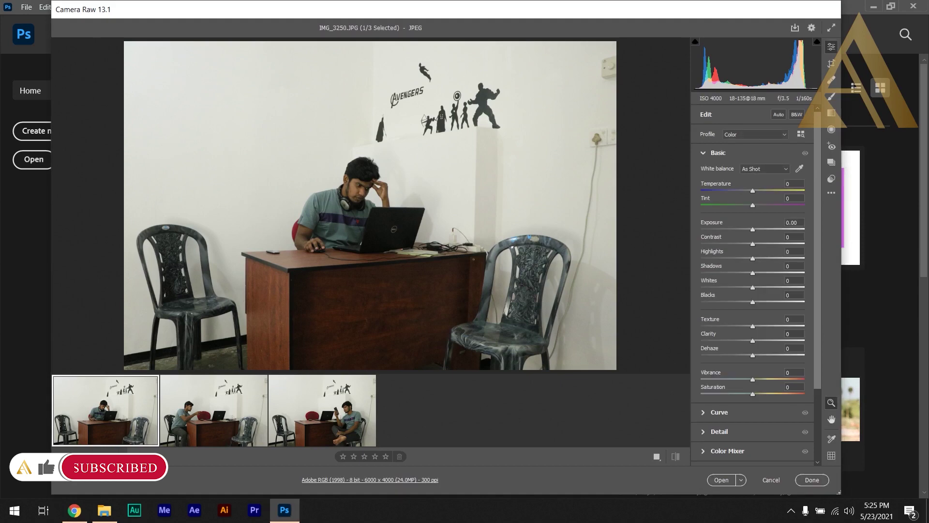
- Set the exposure of IMG_3250 to +1.20, its highlights to -36 and its shadows to +7
left_click_drag(753, 230, 762, 229)
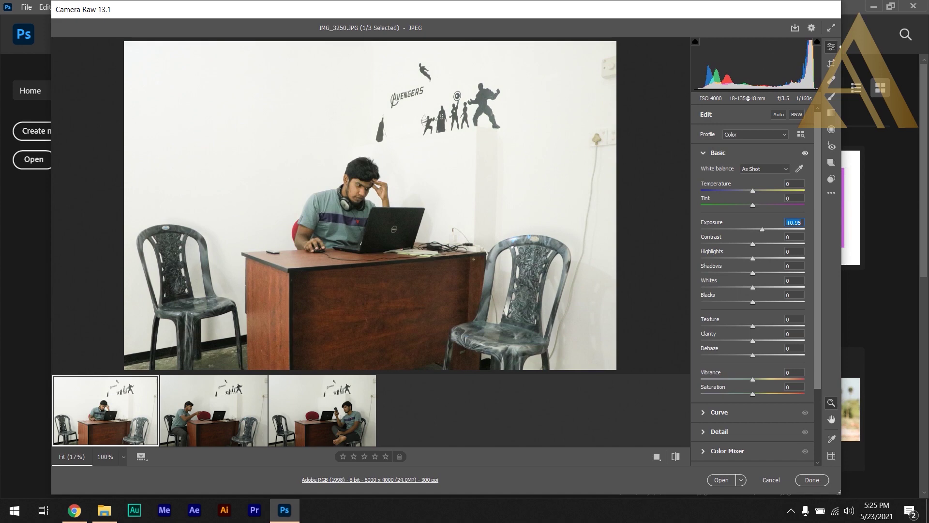
type("-39")
key("Return")
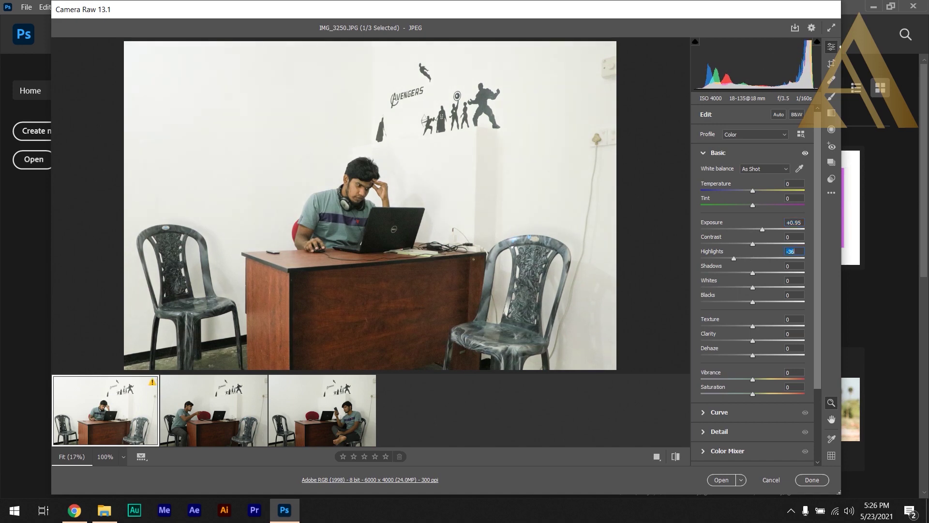
key("Tab")
type("7")
key("Return")
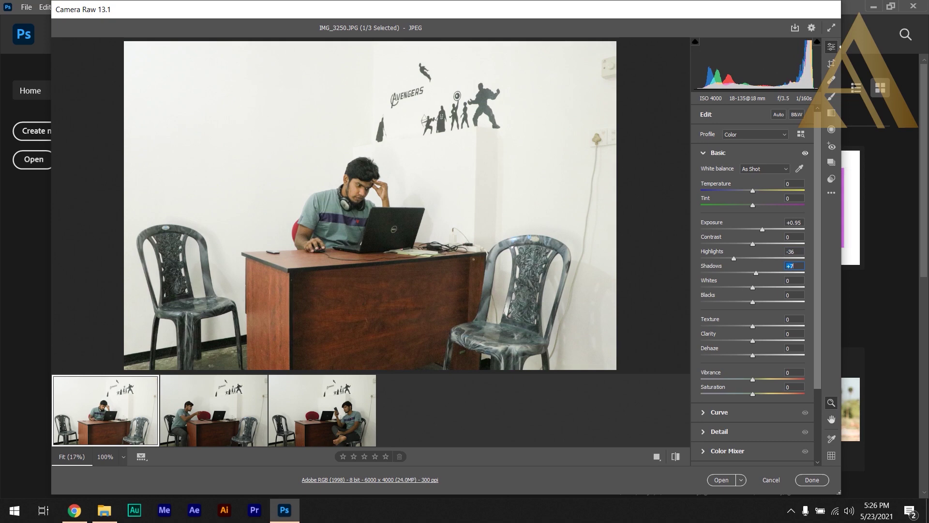
left_click_drag(762, 230, 765, 229)
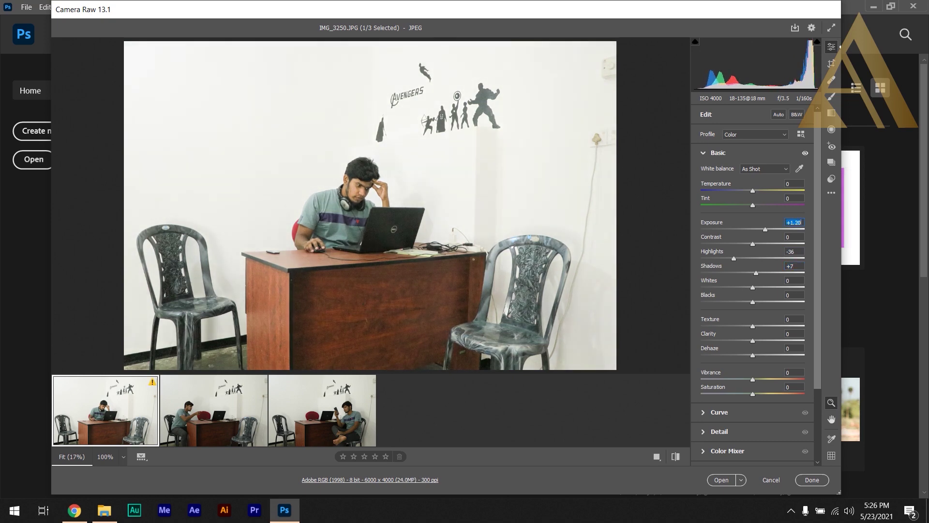
- Copy the edit settings of IMG_3250 and paste them onto IMG_3252 and IMG_3255
right_click(121, 410)
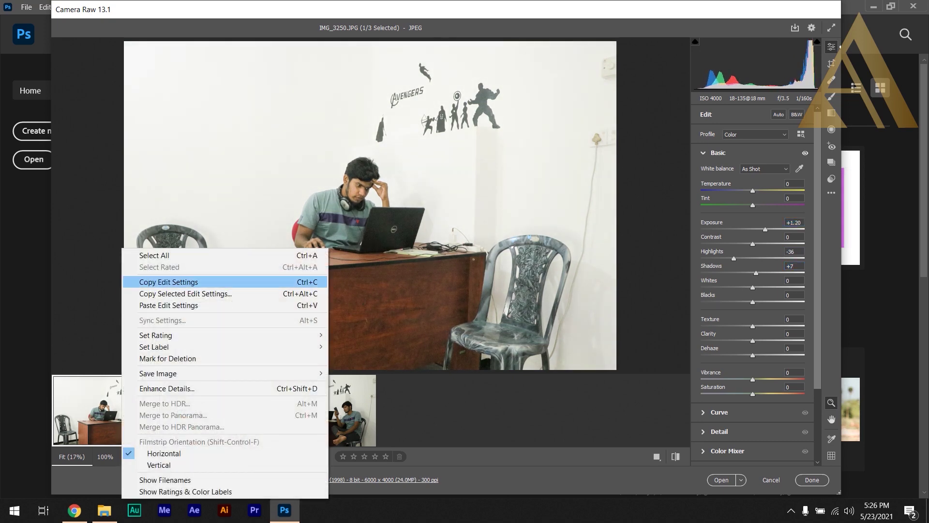
left_click(167, 282)
left_click(220, 411)
left_click(323, 410, "ctrl")
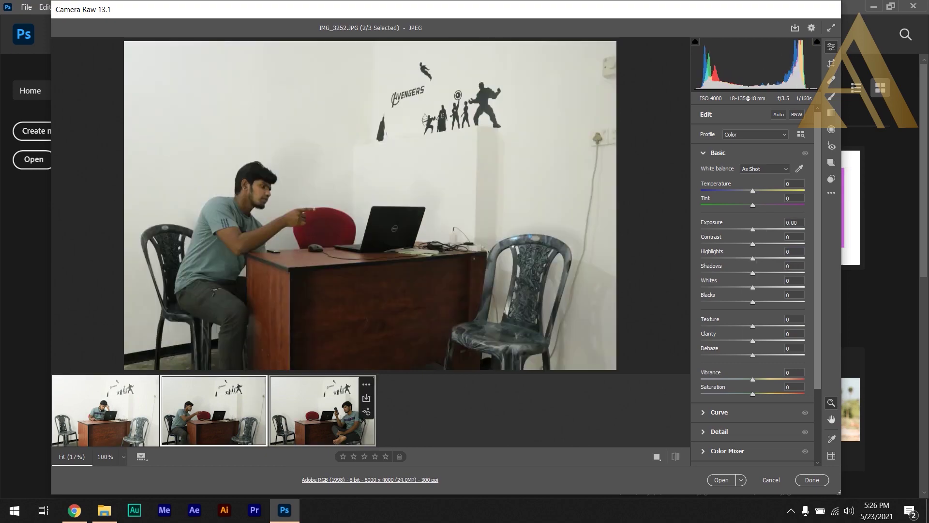
right_click(327, 410)
left_click(373, 305)
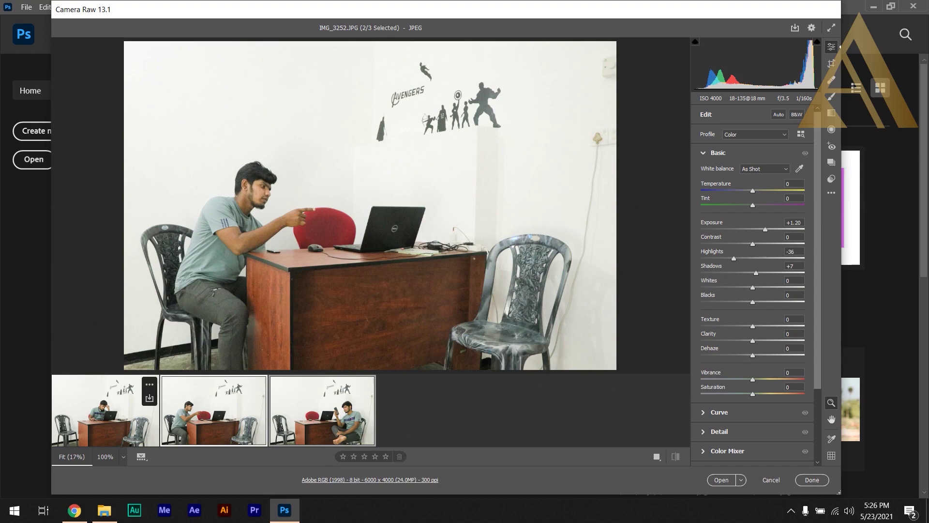
- Select all three adjusted photos and open them as documents in Photoshop
left_click(117, 411)
key("ctrl+a")
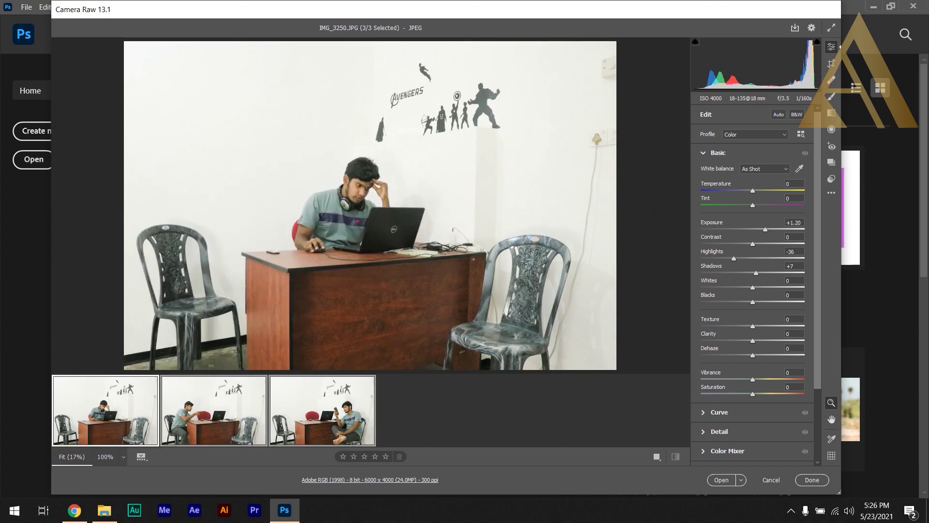
left_click(721, 480)
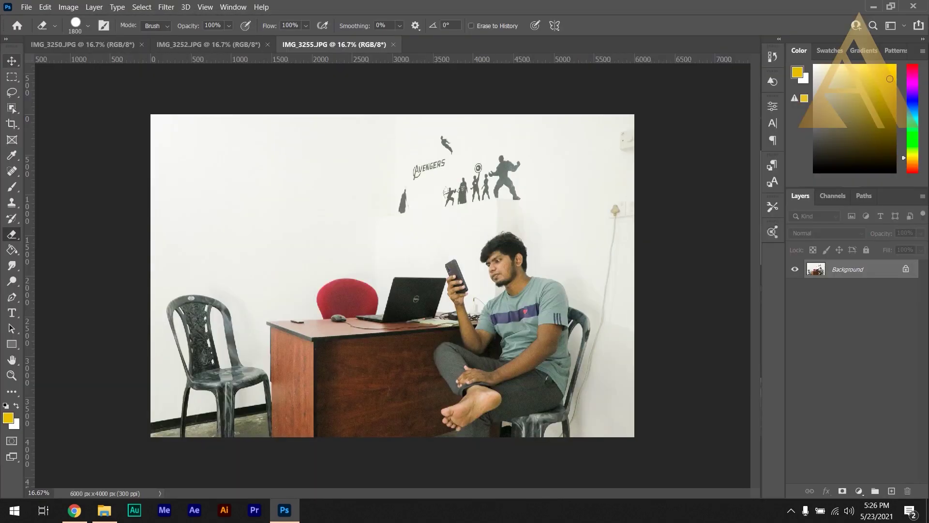
- Bring the IMG_3252 photo into the IMG_3250 document as a new layer aligned with the canvas
key("v")
left_click(86, 45)
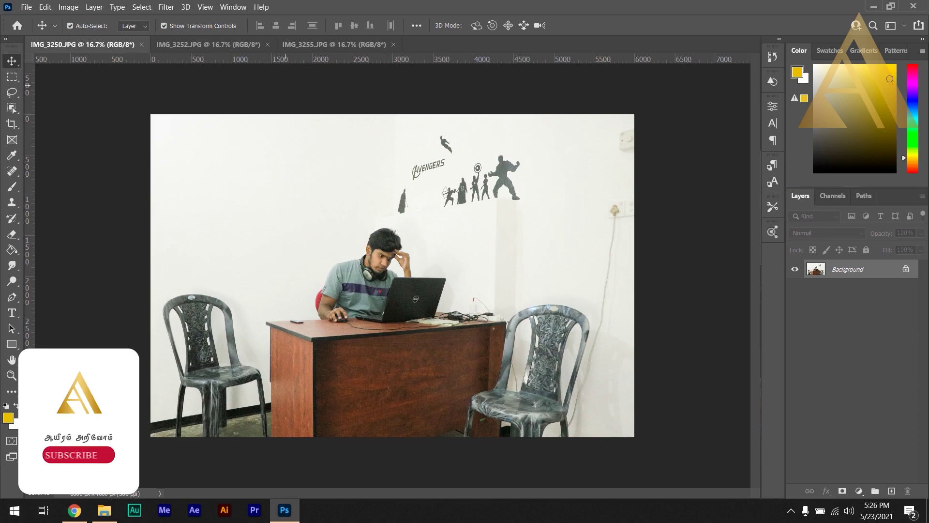
left_click(208, 44)
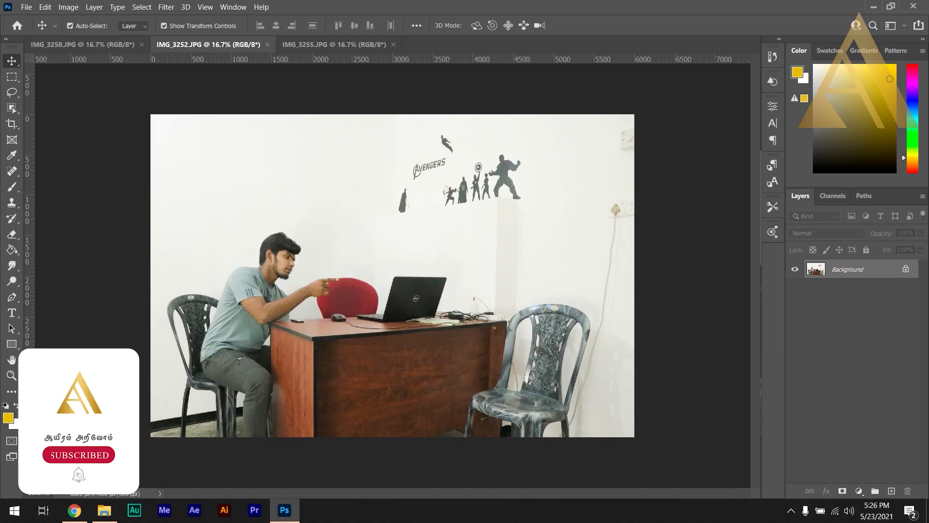
left_click_drag(424, 284, 374, 283)
left_click_drag(375, 247, 409, 249)
- Add the IMG_3255 photo to the IMG_3250 document as the top layer and align it with the canvas
key("ctrl+Tab")
key("ctrl+Tab")
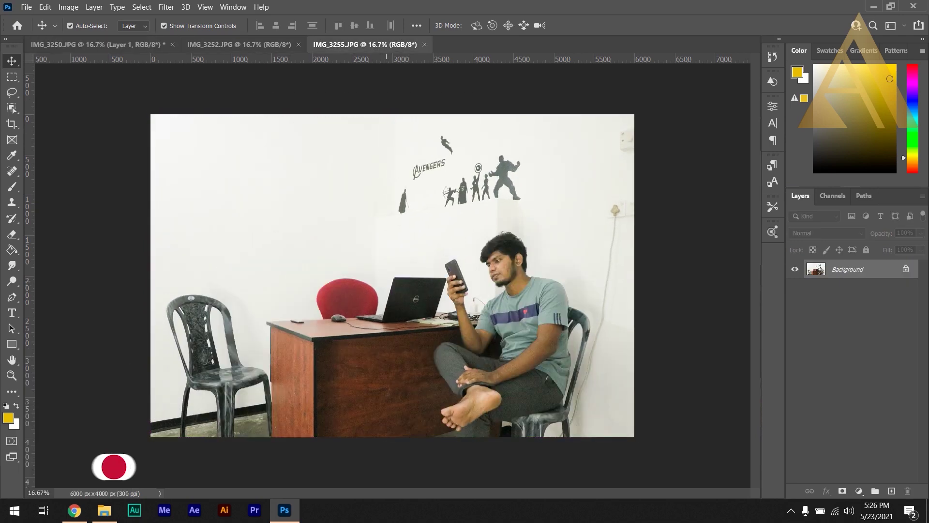
key("ctrl+Tab")
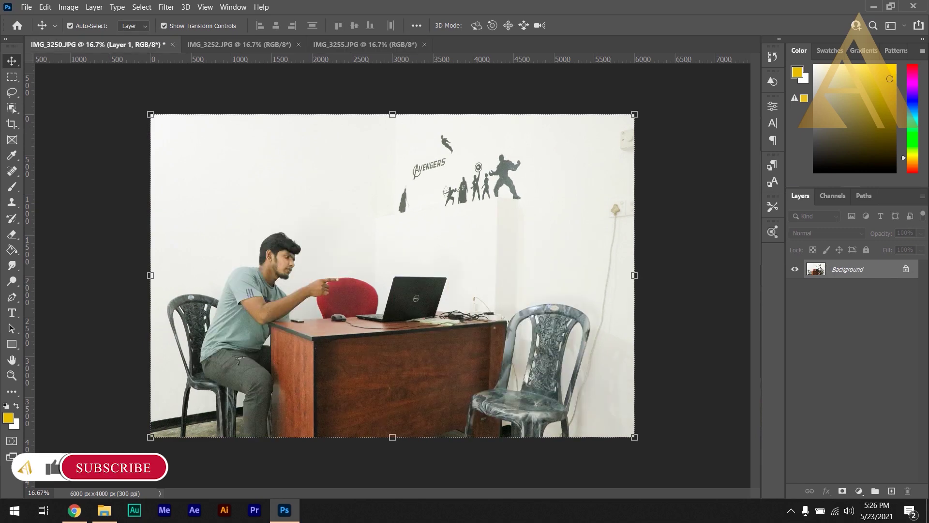
key("ctrl+v")
left_click_drag(406, 232, 423, 232)
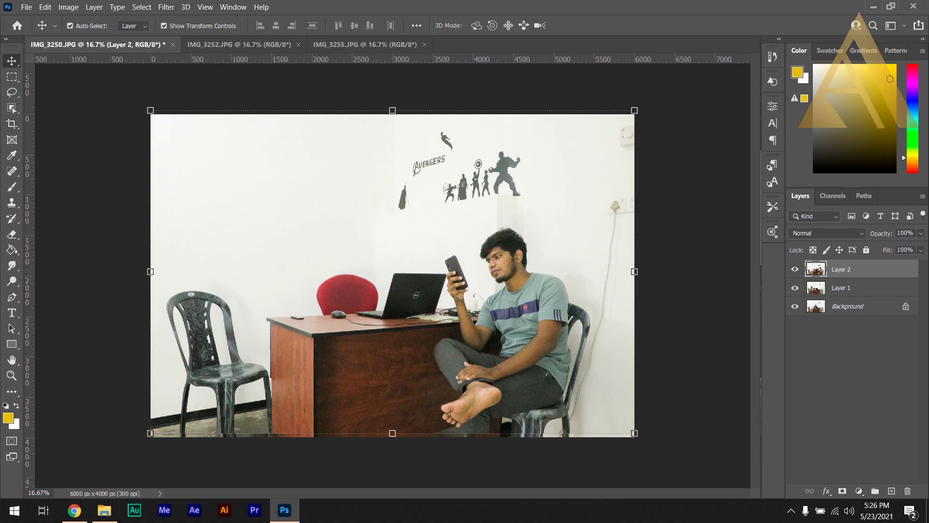
left_click(795, 288)
left_click_drag(536, 180, 536, 184)
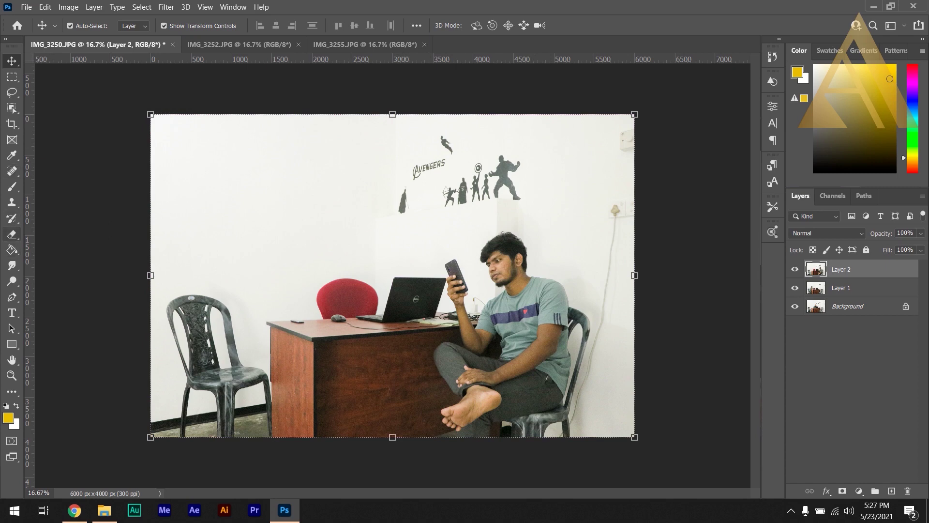
- Erase the empty-chair side of Layer 2 with a 600 px Eraser to reveal the pointing man on Layer 1
left_click(11, 234)
left_click(63, 233)
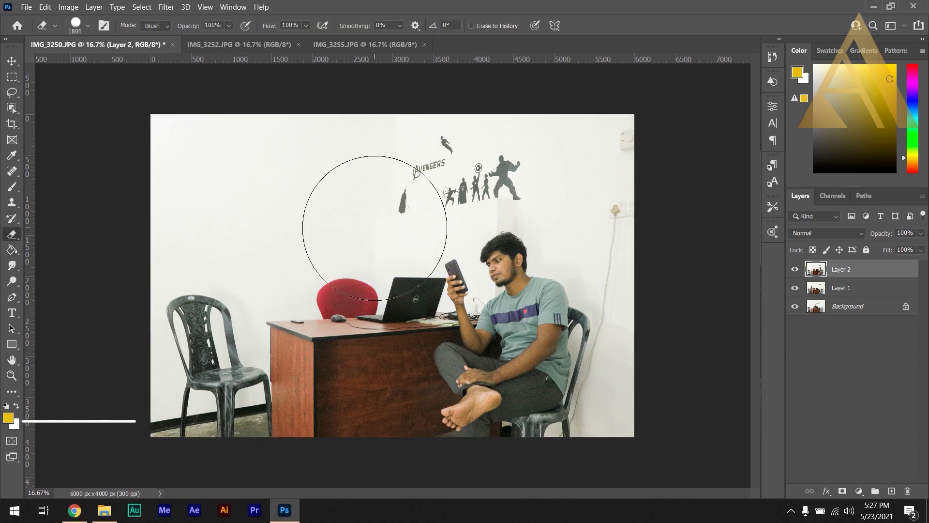
key("bracketleft")
key("bracketleft")
key("bracketleft")
key("bracketleft")
key("bracketleft")
key("bracketleft")
key("bracketleft")
key("bracketleft")
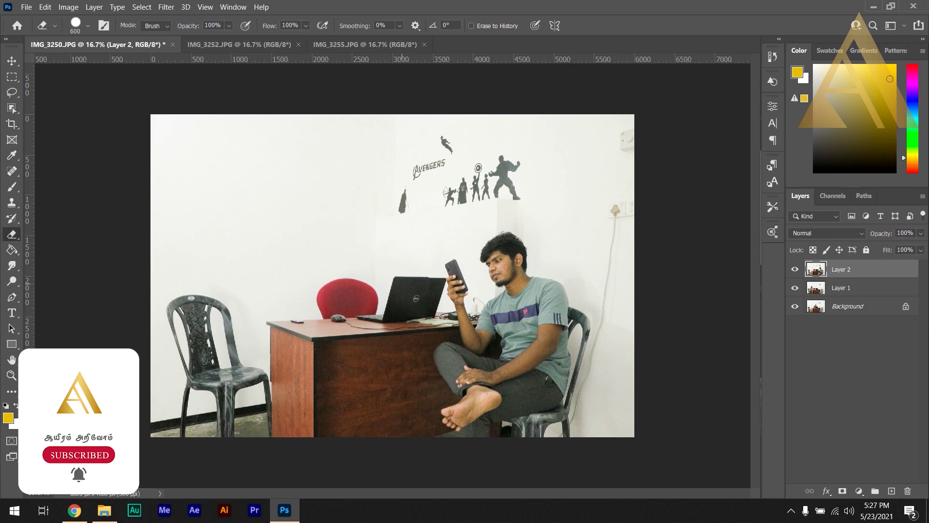
mouse_move(417, 292)
left_mouse_down()
mouse_move(377, 296)
mouse_move(336, 278)
left_mouse_up()
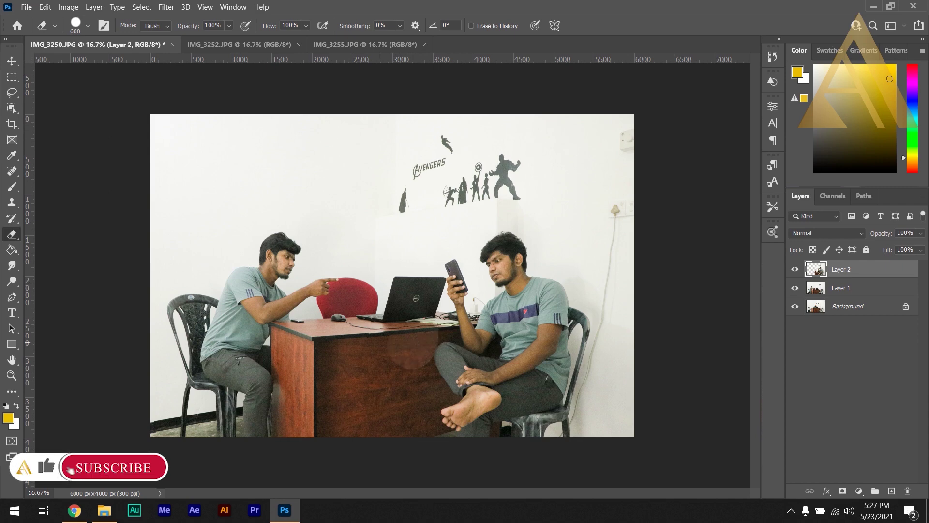
- Erase the leftover parts of Layer 2 over the desk front and the wall around the Avengers figures
mouse_move(390, 377)
left_mouse_down()
mouse_move(404, 387)
mouse_move(412, 378)
left_mouse_up()
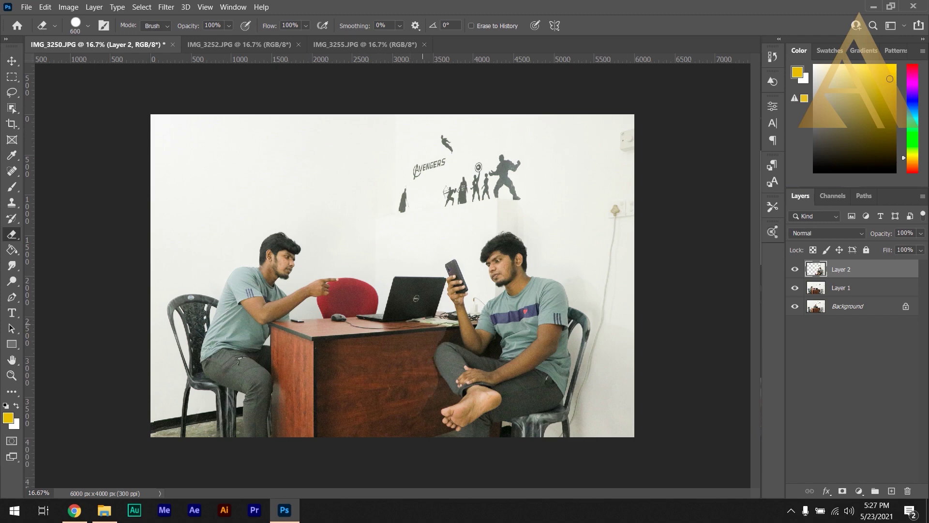
left_click(420, 392)
left_click(420, 437)
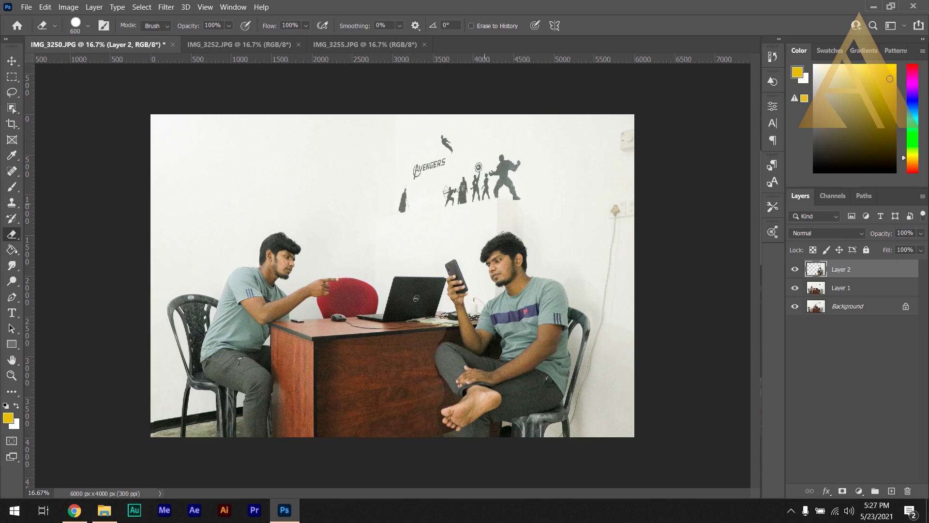
left_click_drag(483, 193, 497, 193)
- Erase Layer 1 over the red chair behind the laptop to reveal the headphone-wearing man on the Background layer
left_click(852, 288)
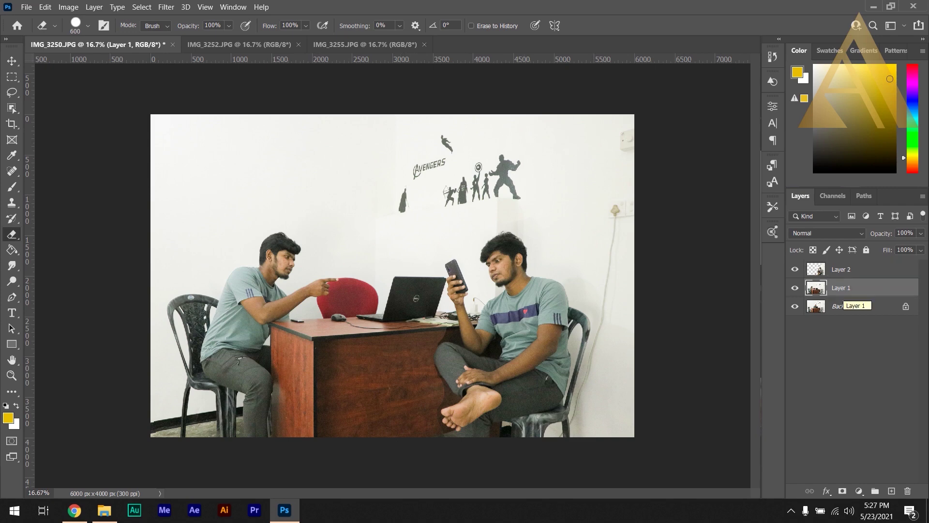
left_click(842, 271)
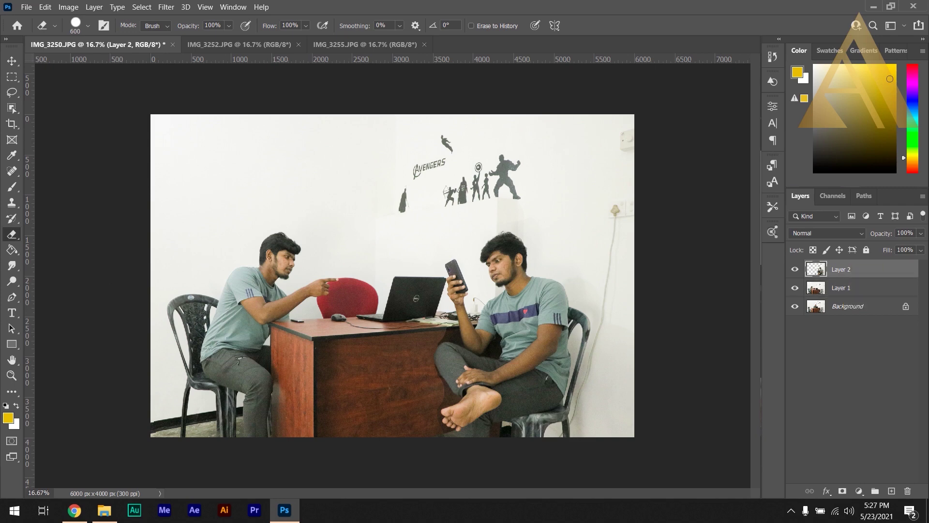
left_click(846, 288)
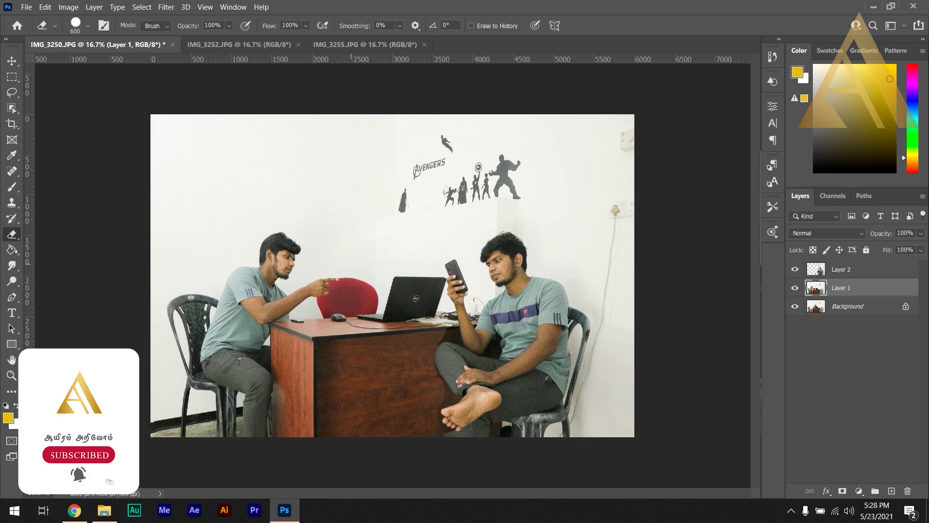
left_click(367, 264)
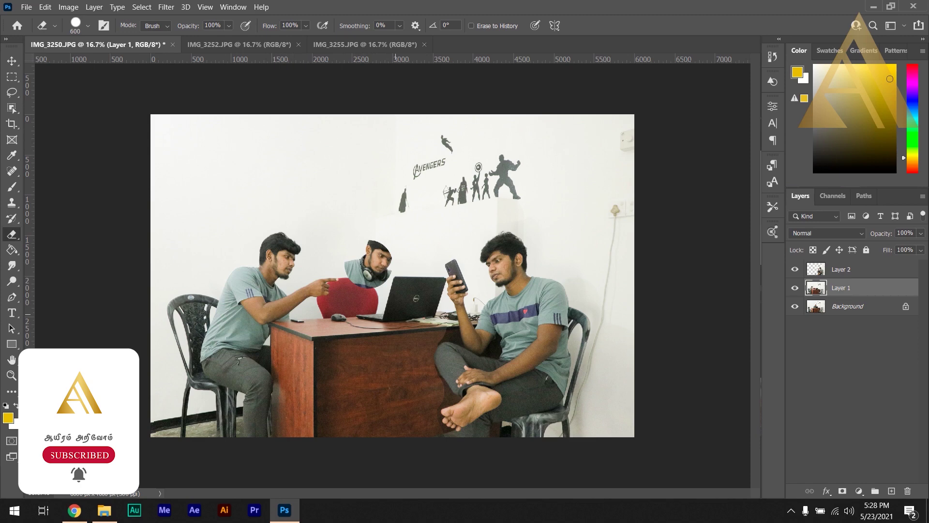
key("ctrl+z")
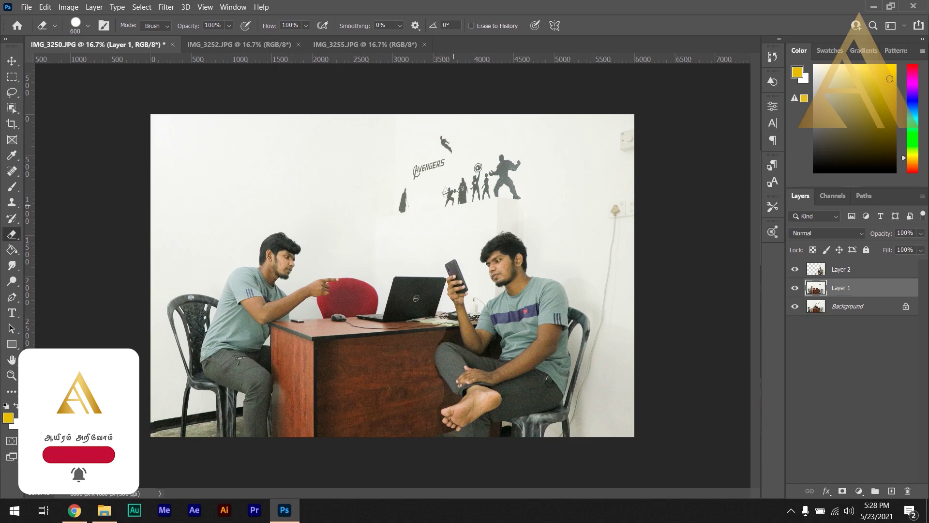
mouse_move(423, 301)
left_mouse_down()
mouse_move(411, 261)
mouse_move(373, 276)
left_mouse_up()
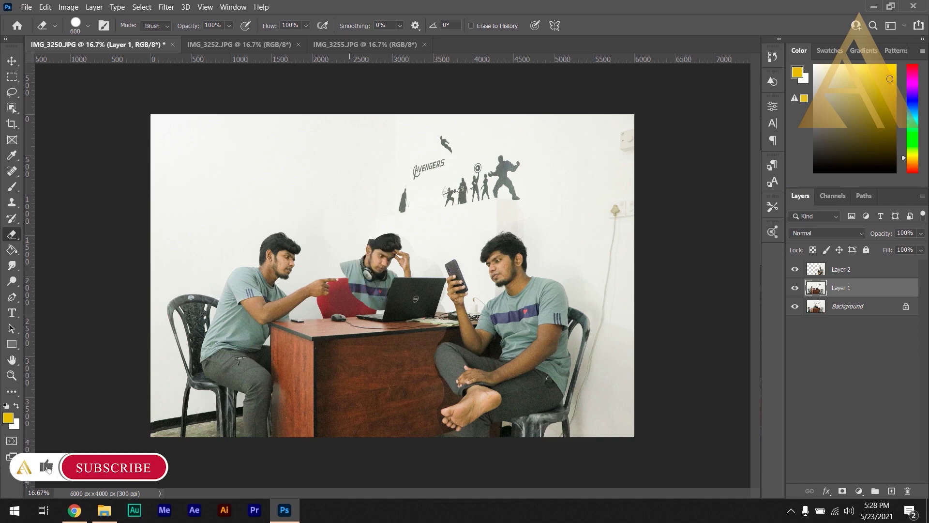
mouse_move(386, 321)
left_mouse_down()
mouse_move(355, 315)
mouse_move(322, 325)
left_mouse_up()
- Erase the leftover Layer 2 wall near the Avengers figures and the leftover Layer 1 parts over the desk's corner and side panel
left_click(841, 269)
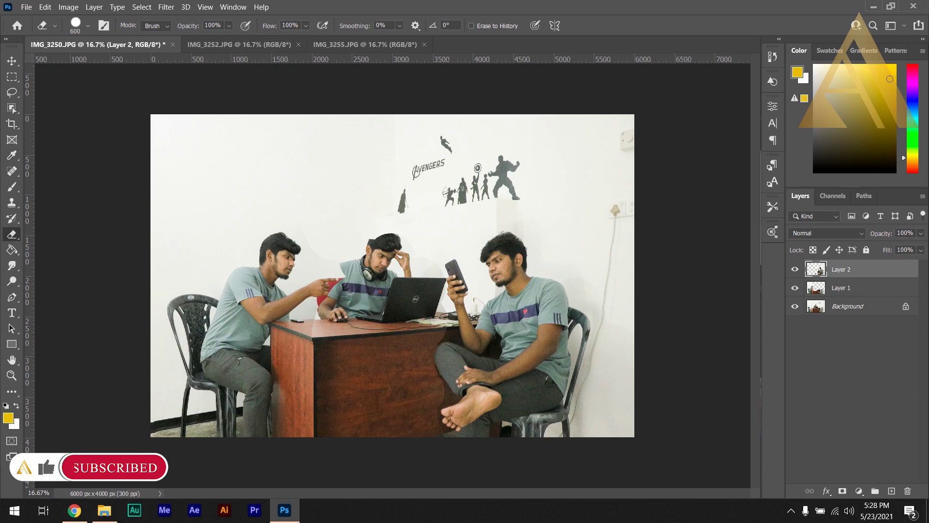
mouse_move(392, 193)
left_mouse_down()
mouse_move(393, 214)
mouse_move(447, 209)
left_mouse_up()
left_click(842, 287)
mouse_move(336, 339)
left_mouse_down()
mouse_move(334, 357)
mouse_move(316, 325)
mouse_move(312, 432)
mouse_move(284, 435)
left_mouse_up()
left_click_drag(290, 327, 281, 359)
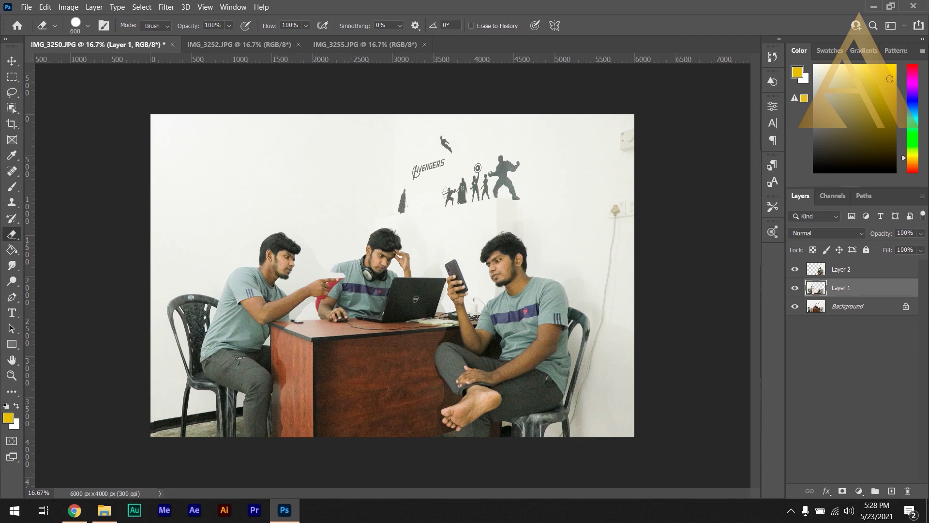
- Set Layer 1's blend mode to Overlay and erase its overlap around the pointing hand with a 70 px Eraser
left_click(826, 233)
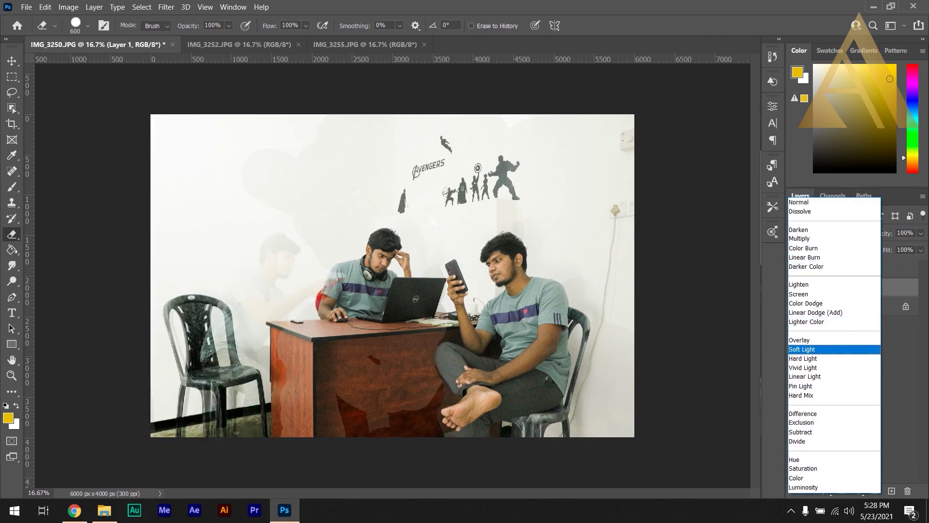
left_click(803, 340)
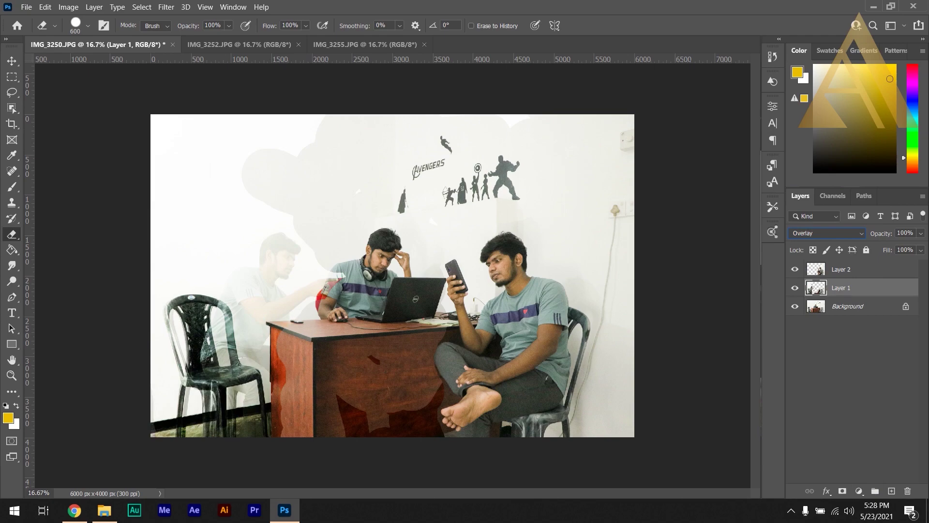
key("ctrl+plus")
key("ctrl+plus")
key("ctrl+plus")
key("ctrl+plus")
left_click_drag(228, 321, 589, 283)
key("bracketleft")
key("bracketleft")
key("bracketleft")
mouse_move(564, 237)
left_mouse_down()
mouse_move(501, 231)
mouse_move(460, 189)
left_mouse_up()
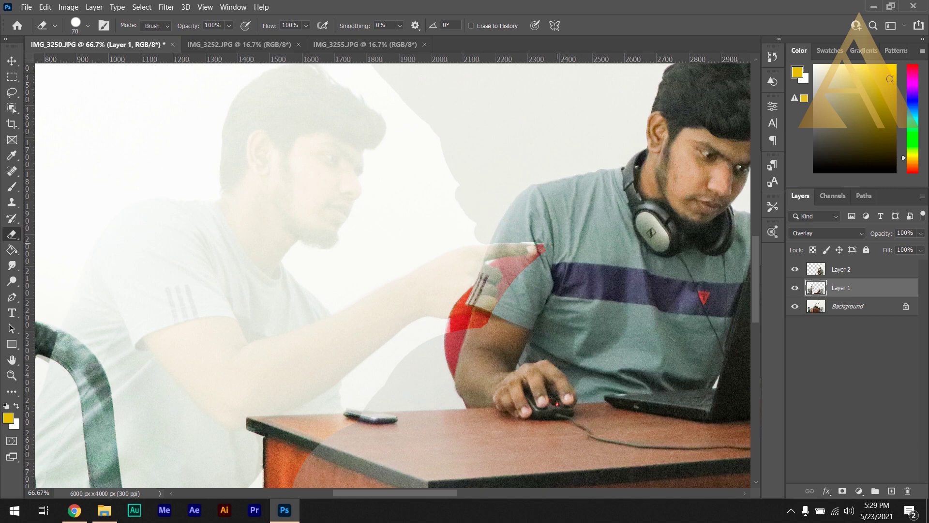
left_click_drag(549, 260, 514, 270)
mouse_move(480, 323)
left_mouse_down()
mouse_move(449, 329)
mouse_move(387, 370)
mouse_move(345, 420)
mouse_move(261, 436)
mouse_move(254, 426)
mouse_move(296, 449)
mouse_move(270, 449)
mouse_move(270, 471)
mouse_move(310, 285)
mouse_move(352, 262)
left_mouse_up()
- Erase the Layer 1 remnants down the desk's side panel, first with a 45 px and then a 90 px Eraser
key("[")
left_click_drag(387, 311, 389, 310)
mouse_move(383, 158)
left_mouse_down()
mouse_move(349, 212)
mouse_move(373, 246)
mouse_move(348, 340)
mouse_move(386, 293)
mouse_move(375, 301)
mouse_move(387, 443)
left_mouse_up()
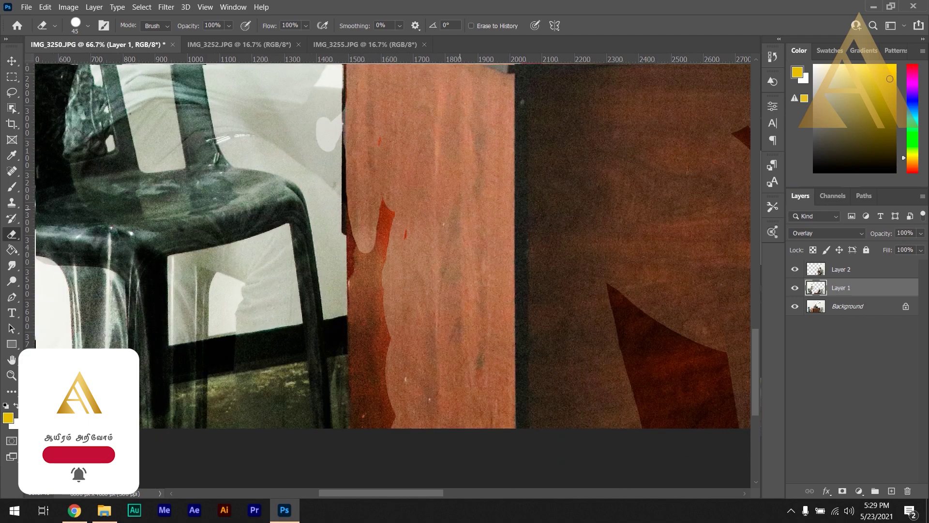
key("bracketright")
key("bracketright")
key("bracketright")
key("bracketright")
key("bracketright")
mouse_move(387, 200)
left_mouse_down()
mouse_move(372, 290)
mouse_move(373, 410)
mouse_move(357, 333)
mouse_move(367, 216)
mouse_move(388, 417)
mouse_move(359, 420)
left_mouse_up()
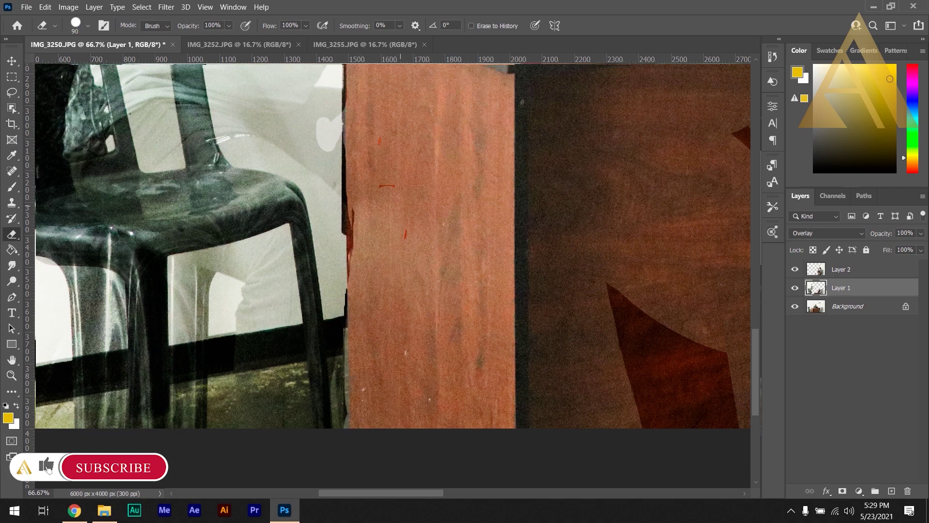
- Set Layer 1's blend mode back to Normal
key("ctrl+0")
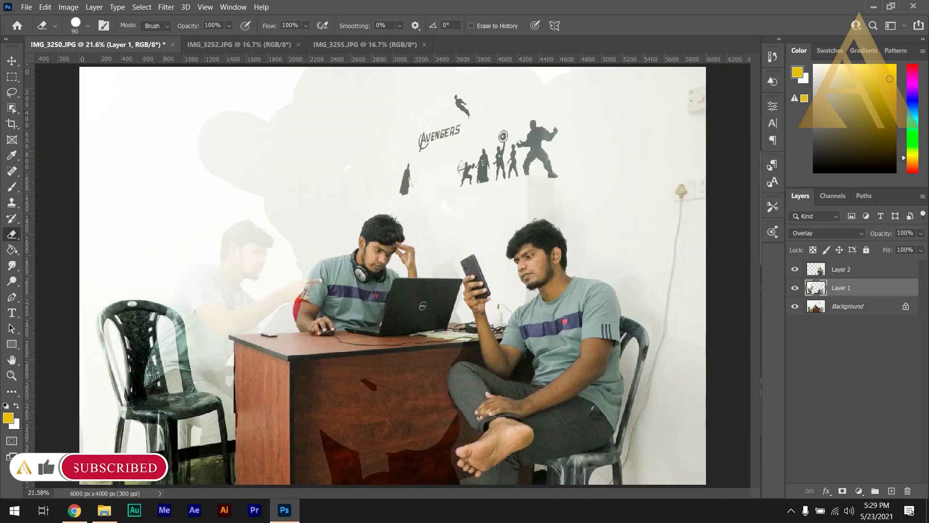
left_click(826, 233)
key("Escape")
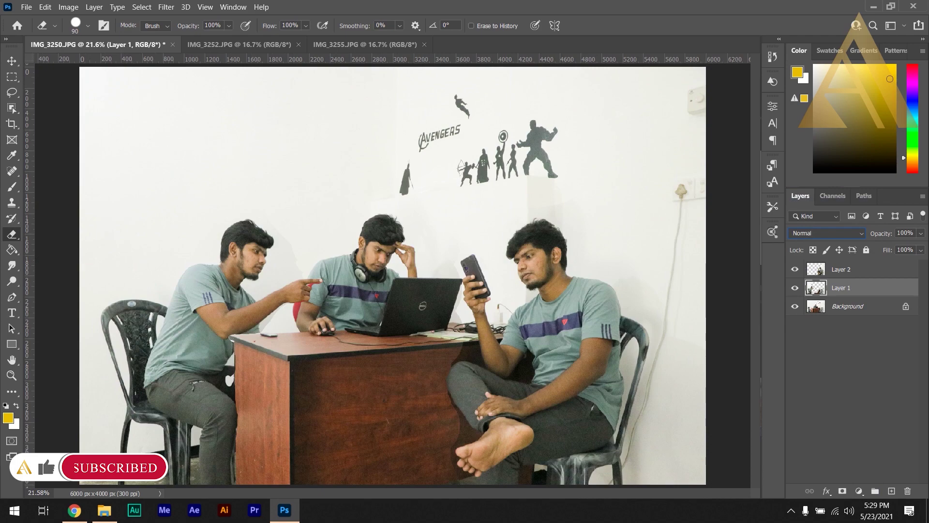
- Erase Layer 2's visible seam on the wall and desk front beside the raised arm and crossed knee
key("ctrl+plus")
key("ctrl+plus")
key("ctrl+plus")
left_click_drag(558, 385, 408, 165)
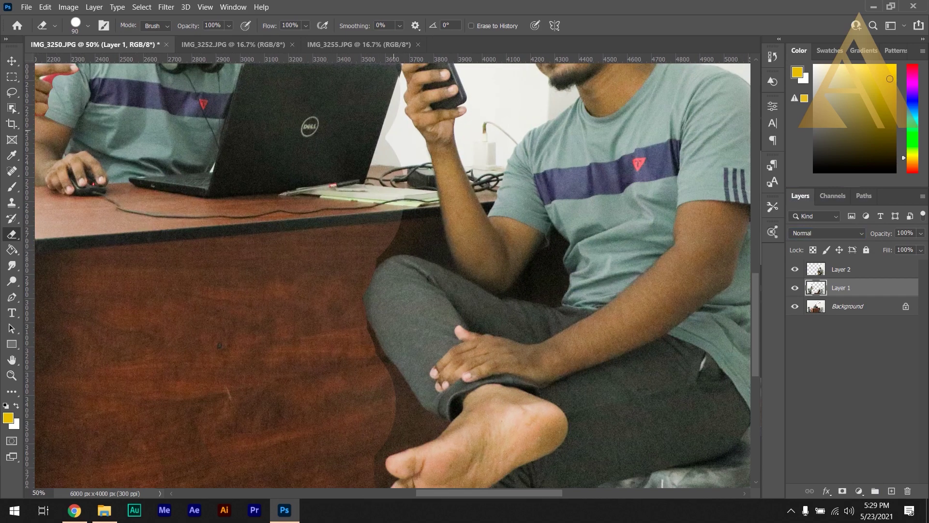
left_click(841, 269)
mouse_move(397, 127)
left_mouse_down()
mouse_move(411, 181)
mouse_move(395, 243)
left_mouse_up()
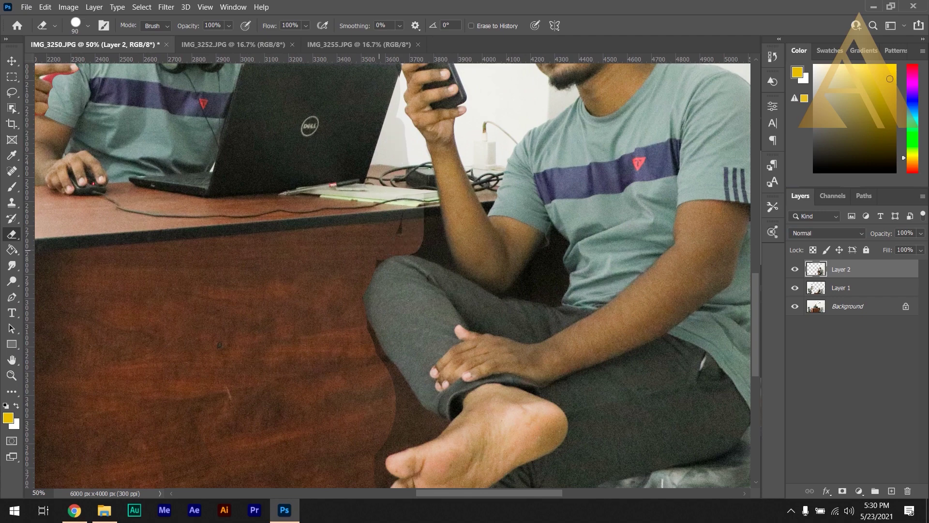
mouse_move(394, 377)
left_mouse_down()
mouse_move(421, 412)
mouse_move(419, 431)
mouse_move(402, 431)
left_mouse_up()
- Erase the Layer 2 leftovers on the desk front around the foot and undo the strokes that cut into the toes
scroll(435, 252, "down", 5)
mouse_move(438, 249)
left_mouse_down()
mouse_move(387, 286)
mouse_move(385, 309)
left_mouse_up()
mouse_move(393, 271)
left_mouse_down()
mouse_move(493, 314)
mouse_move(486, 321)
left_mouse_up()
left_click_drag(477, 281, 465, 279)
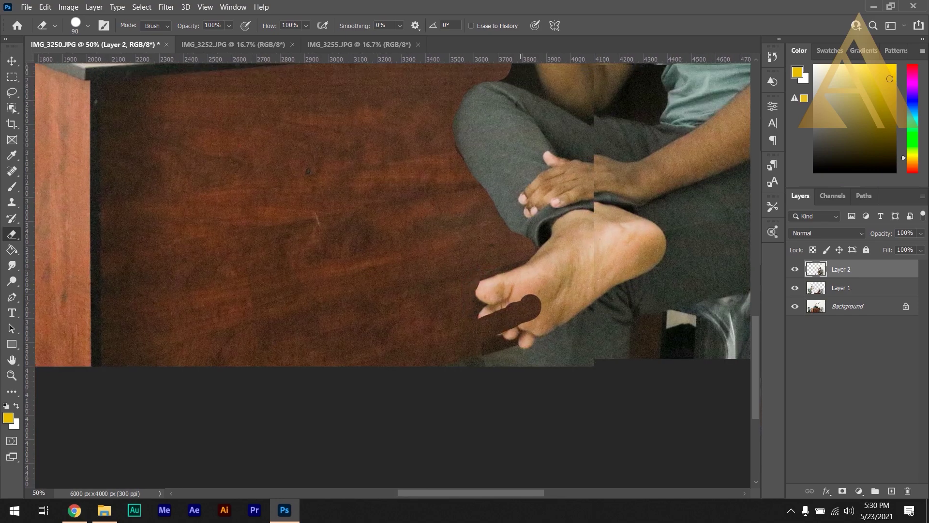
left_click_drag(521, 290, 508, 360)
key("ctrl+z")
key("ctrl+z")
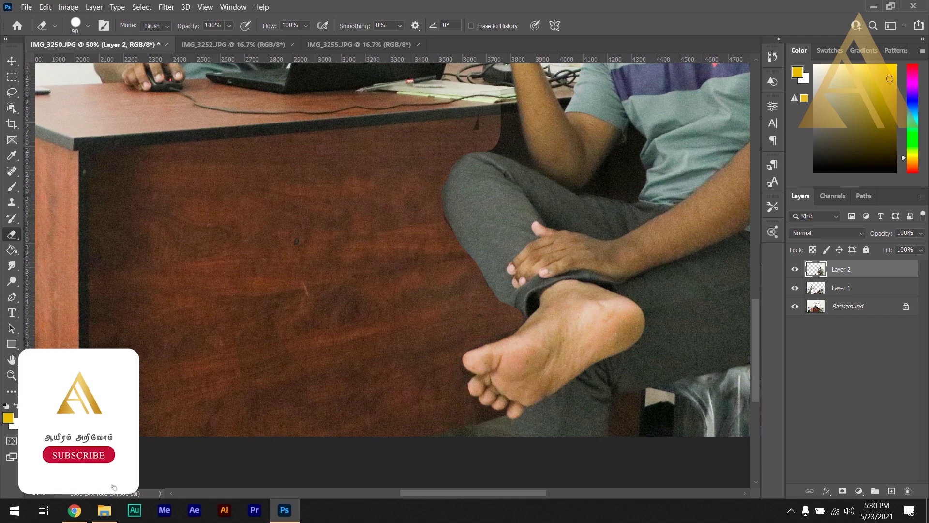
- Erase the leftover Layer 2 strip along the desk edge beside the raised forearm
mouse_move(480, 143)
left_mouse_down()
mouse_move(343, 244)
mouse_move(313, 339)
mouse_move(383, 341)
left_mouse_up()
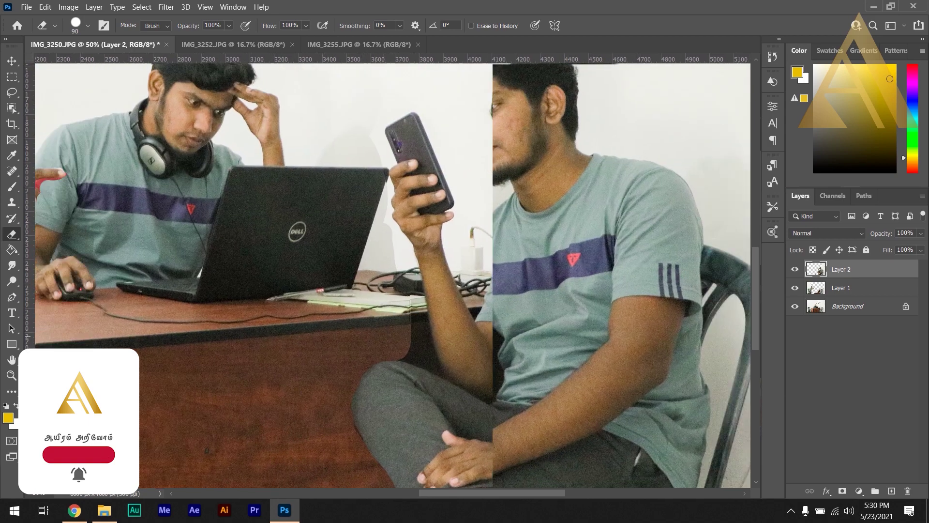
mouse_move(408, 300)
left_mouse_down()
mouse_move(409, 327)
mouse_move(411, 289)
left_mouse_up()
mouse_move(414, 330)
left_mouse_down()
mouse_move(418, 348)
mouse_move(408, 350)
mouse_move(432, 360)
mouse_move(401, 358)
left_mouse_up()
- Clean up the finer Layer 2 leftovers on the desk and wall between the laptop and phone-holding arm with a 40 px Eraser
key("bracketleft")
key("bracketleft")
key("bracketleft")
key("bracketleft")
key("bracketleft")
left_click_drag(426, 344, 422, 309)
left_click_drag(433, 368, 435, 376)
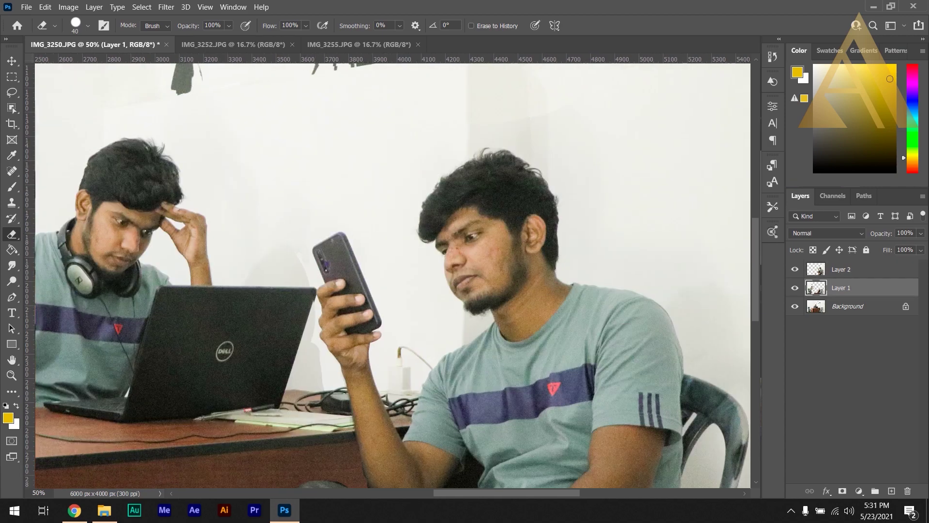
left_click(848, 270)
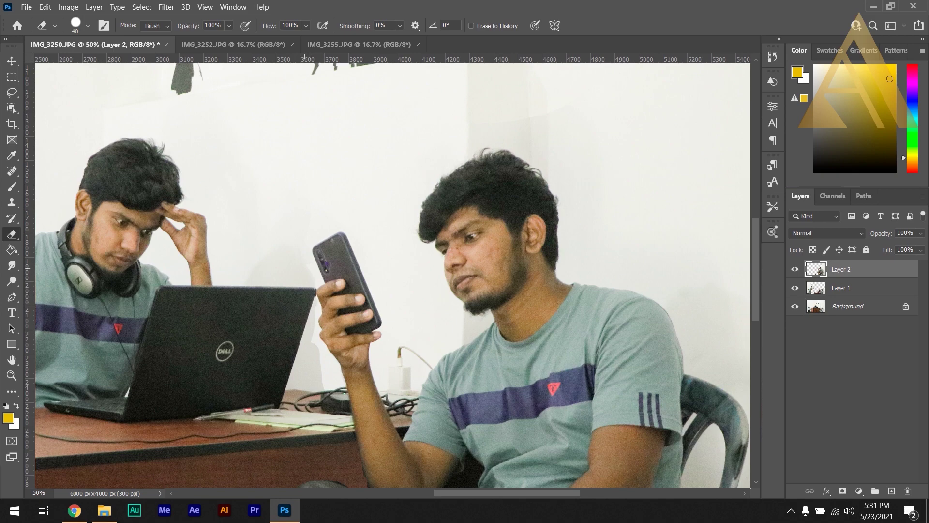
left_click_drag(323, 390, 329, 349)
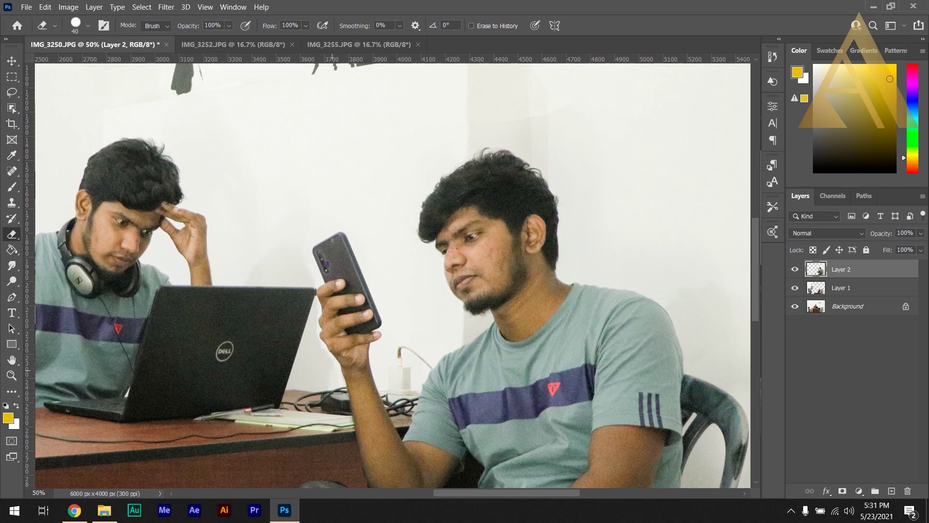
- Inspect the blended edges around the Avengers figures, the laptop and the pointing man, then view the whole composite
left_click_drag(364, 291, 412, 424)
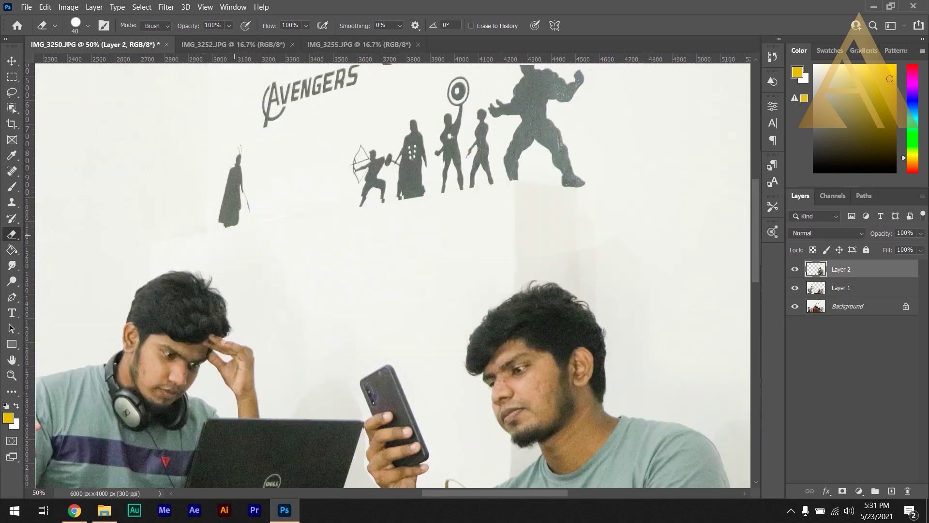
left_click_drag(150, 281, 318, 128)
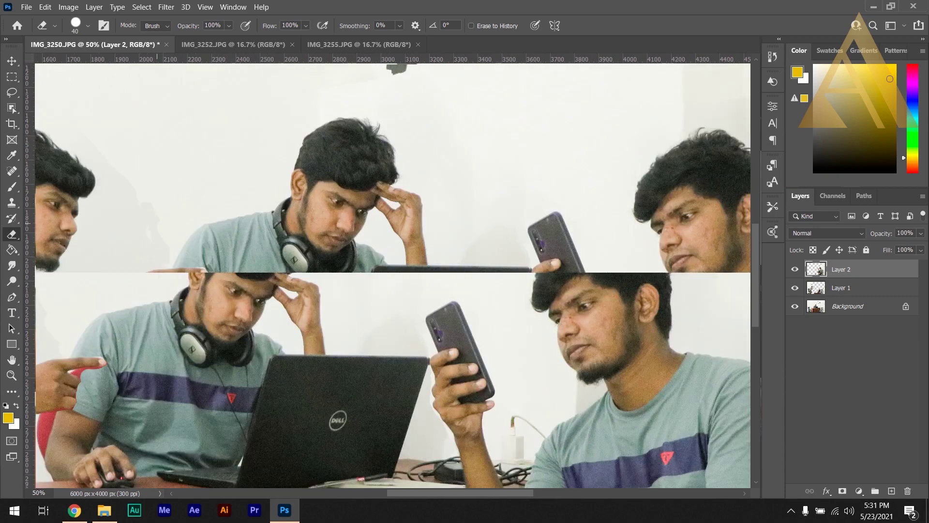
scroll(392, 276, "left", 4)
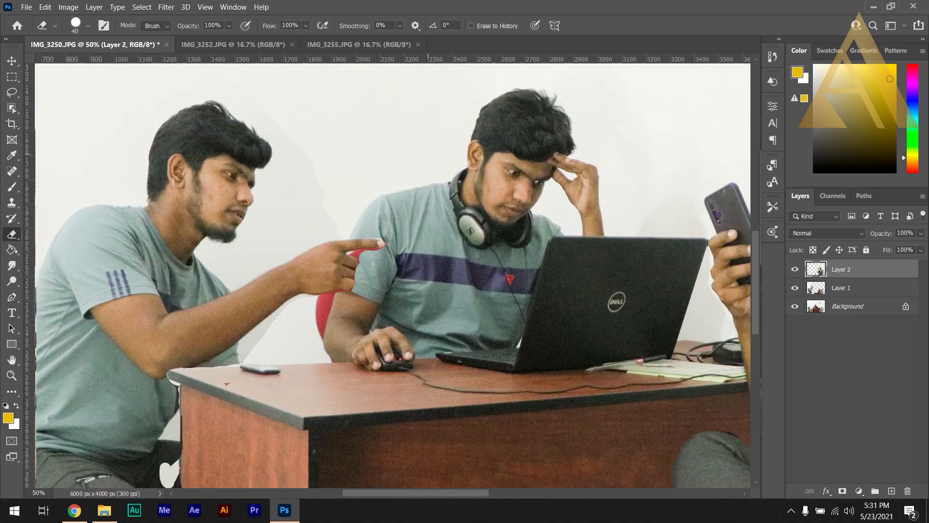
key("bracketright")
key("bracketright")
key("bracketright")
key("bracketright")
key("bracketright")
key("bracketright")
key("bracketright")
left_click_drag(272, 106, 315, 169)
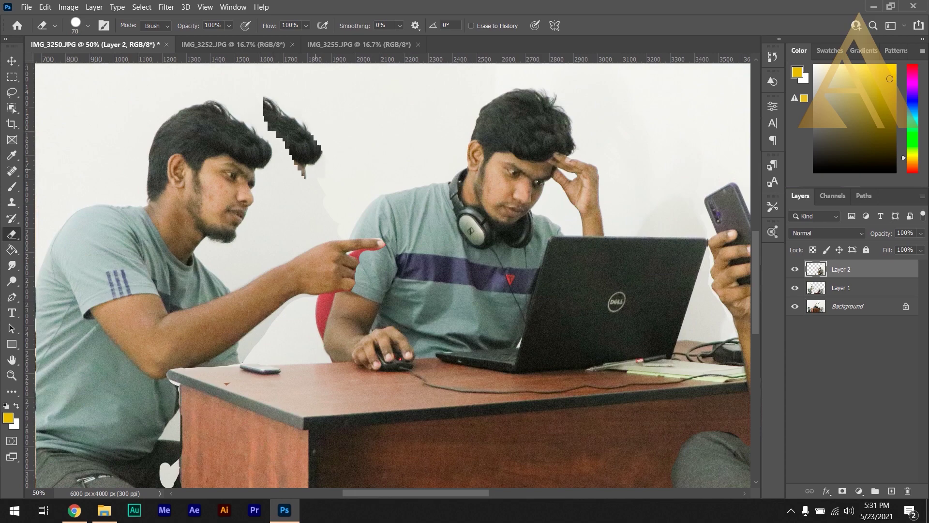
key("Delete")
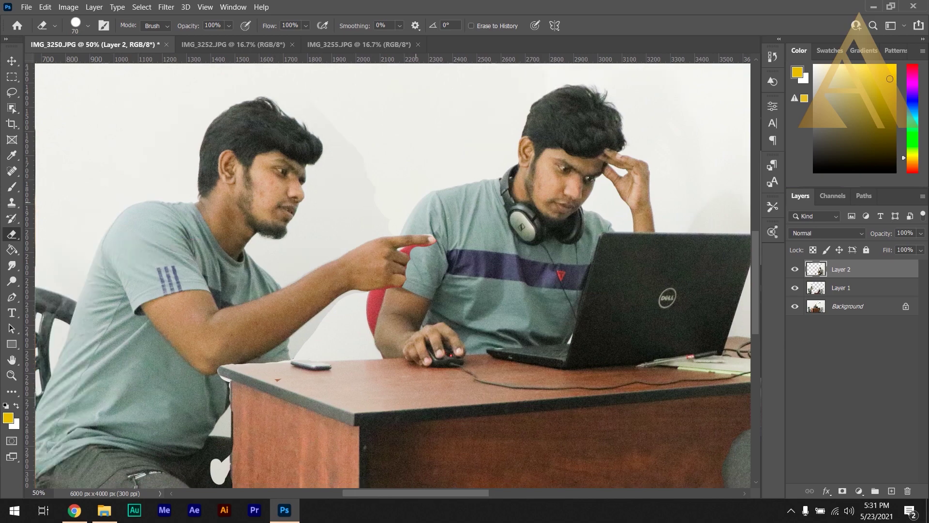
key("ctrl+0")
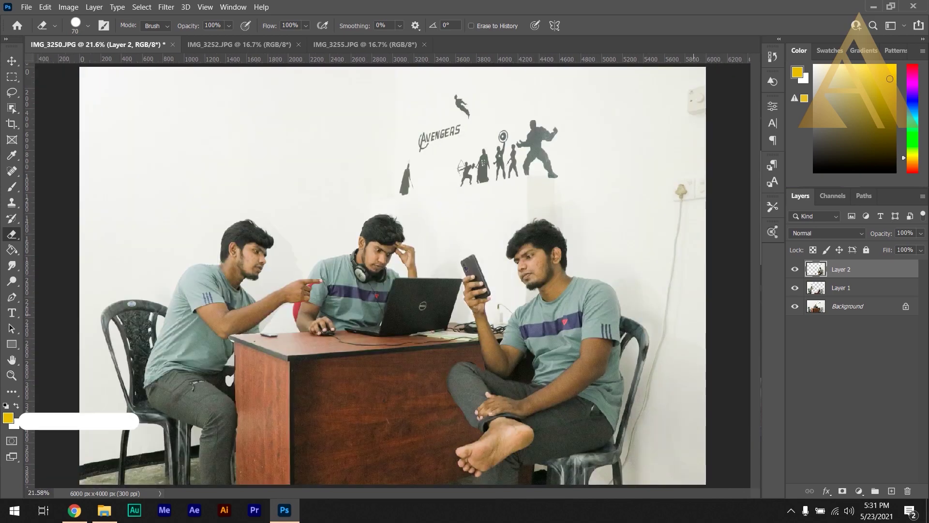
- Open Curves for Layer 1 and brighten its midtones with an RGB curve point at input 111, output 131
left_click(840, 288)
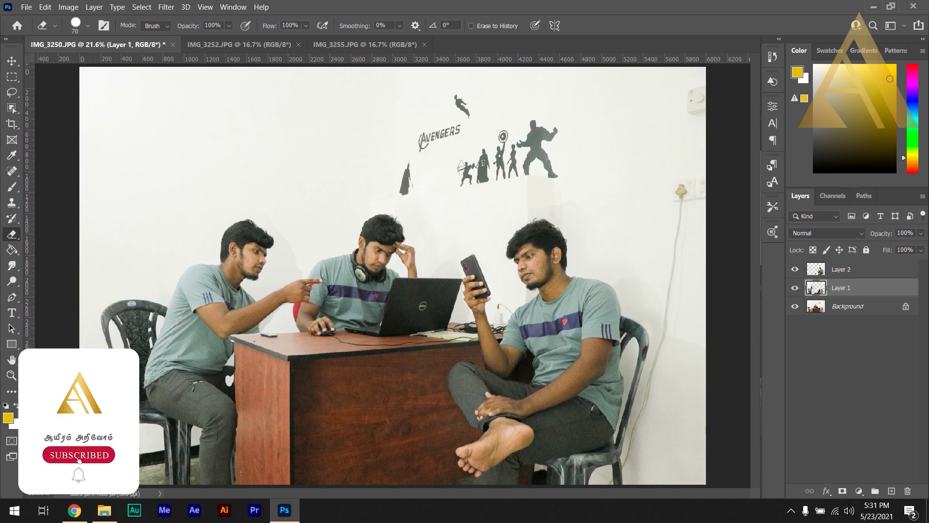
key("ctrl+m")
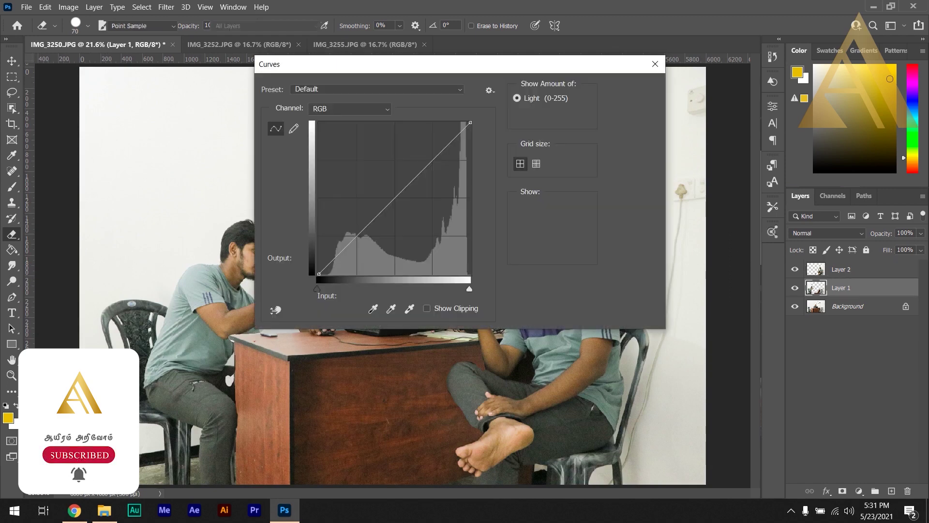
left_click_drag(435, 64, 614, 53)
left_click_drag(572, 186, 567, 185)
key("Left")
key("Left")
key("Left")
key("Left")
key("Left")
key("Left")
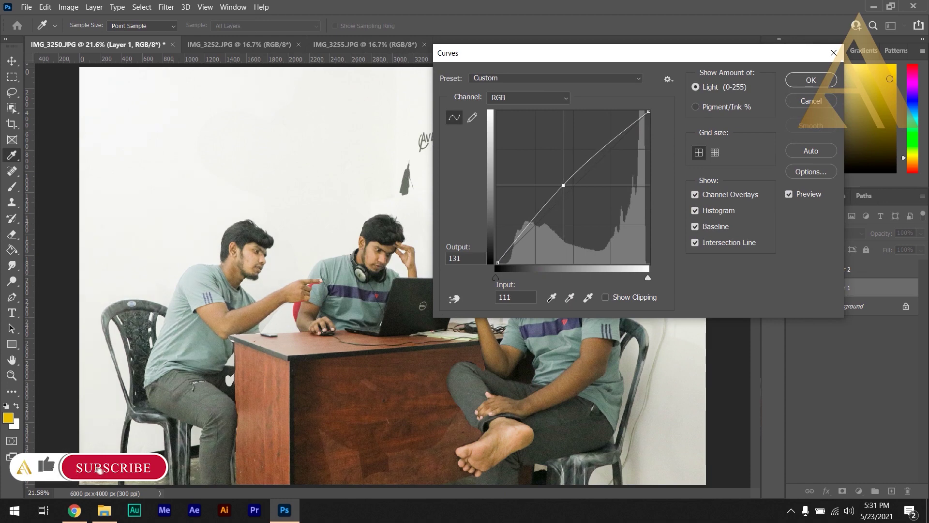
- Fine-tune Layer 1's curve point to a less bright midtone and apply the Curves adjustment
key("Right")
key("Right")
key("Right")
key("Right")
key("Right")
key("Right")
key("Down")
key("Down")
key("Down")
key("Down")
key("Down")
key("Down")
key("Down")
key("Down")
key("Right")
key("Return")
key("e")
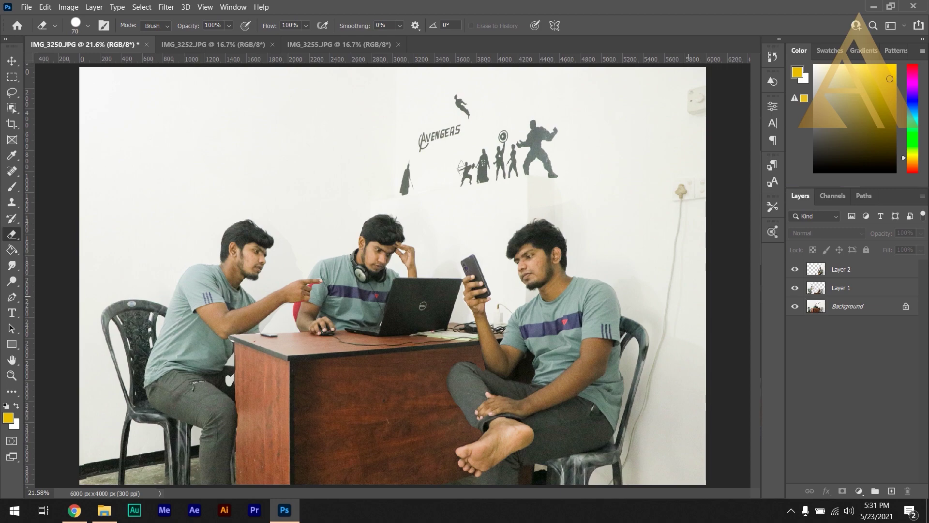
- Open the Save As settings for the finished composite
key("ctrl+shift+s")
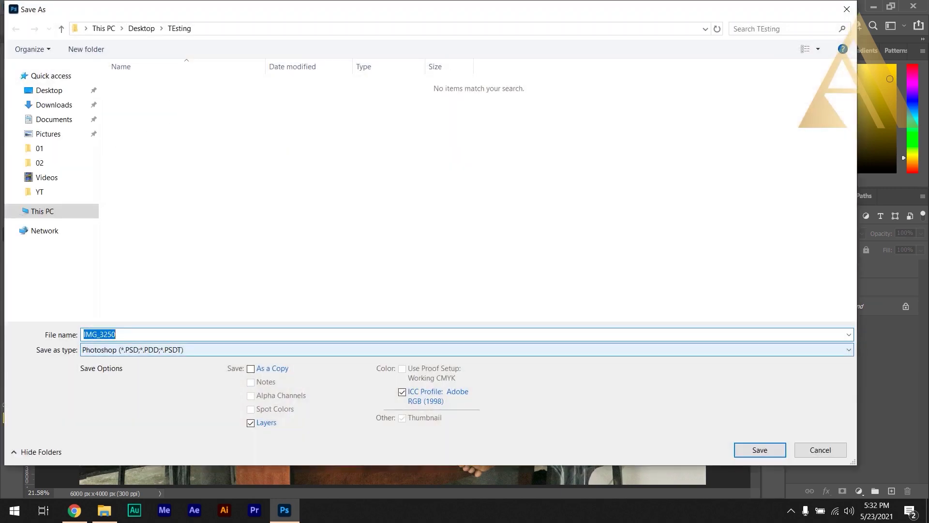